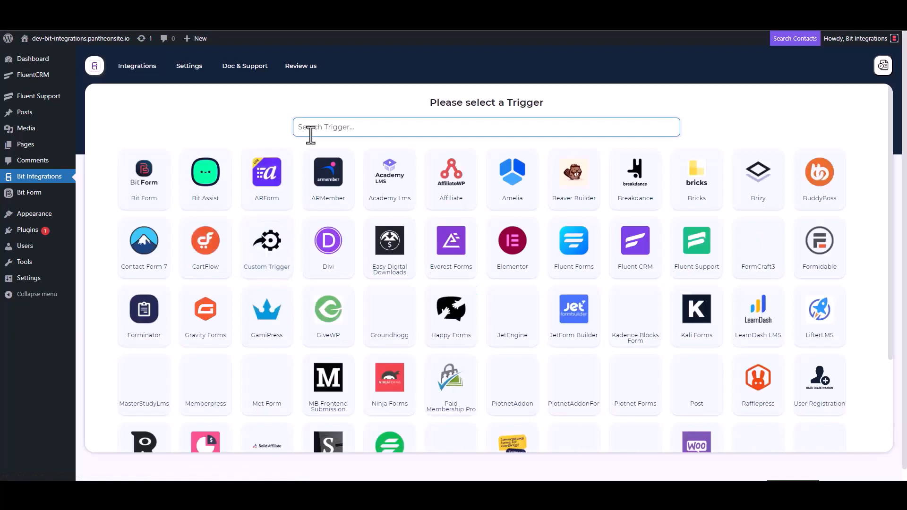
# Choose Fluent Support as the trigger, copy its webhook URL, and start fetching test data
pyautogui.click(702, 263)
pyautogui.click(645, 228)
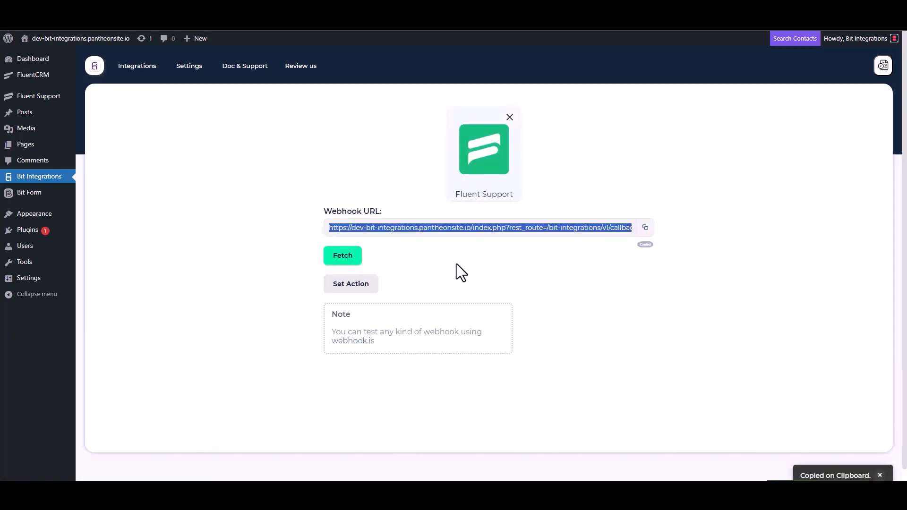
pyautogui.click(342, 258)
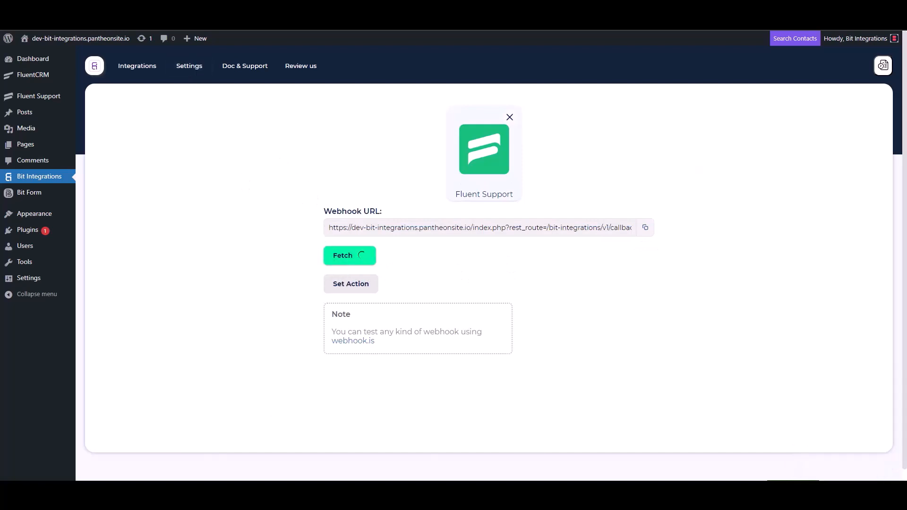
pyautogui.hotkey('ctrl', 'Tab')
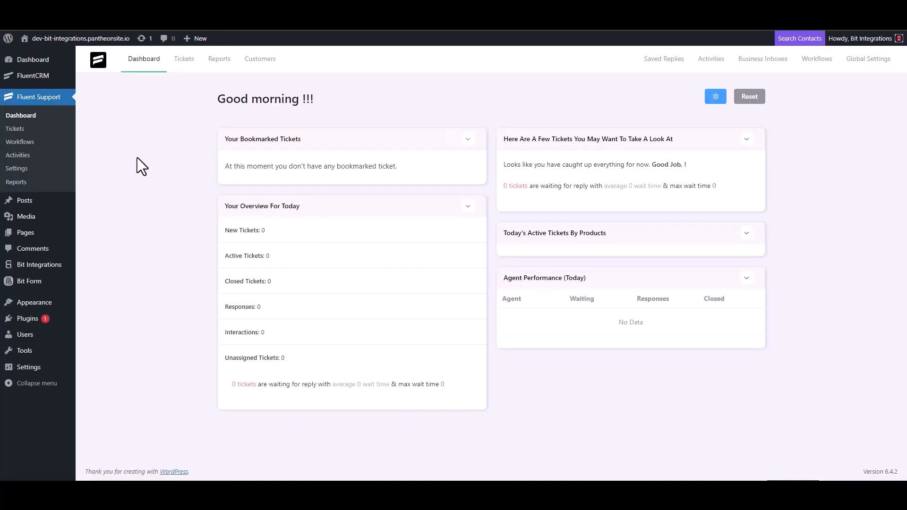
# From Workflows, add a new Automatic workflow named 'Bit Integrations' and continue to its editor
pyautogui.click(29, 142)
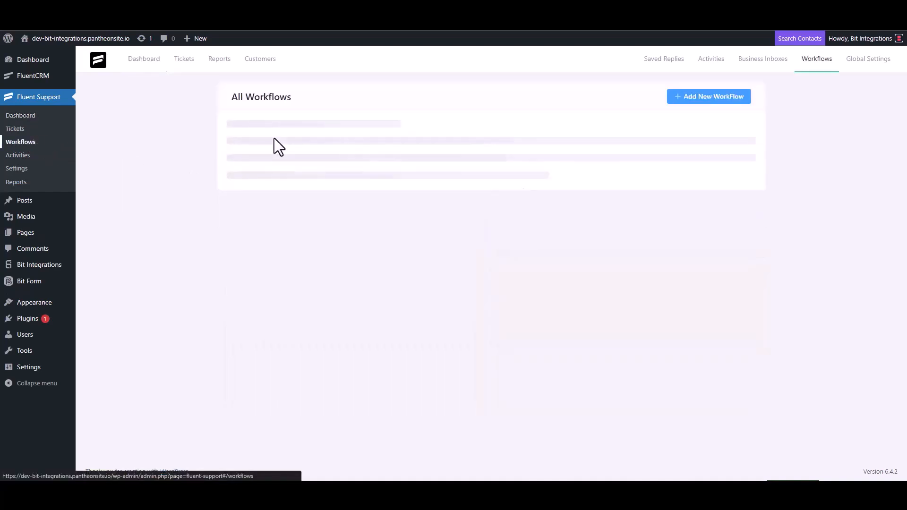
pyautogui.click(695, 98)
pyautogui.click(274, 113)
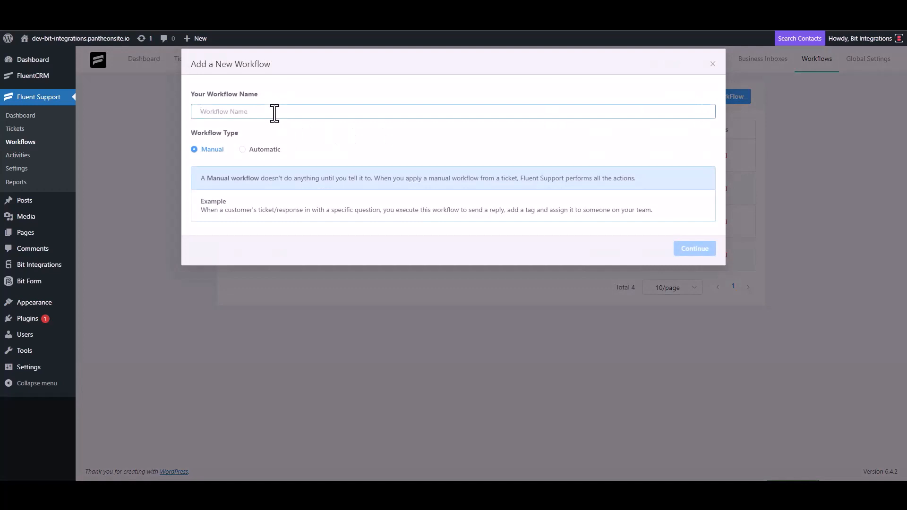
pyautogui.write('Bit Integrations')
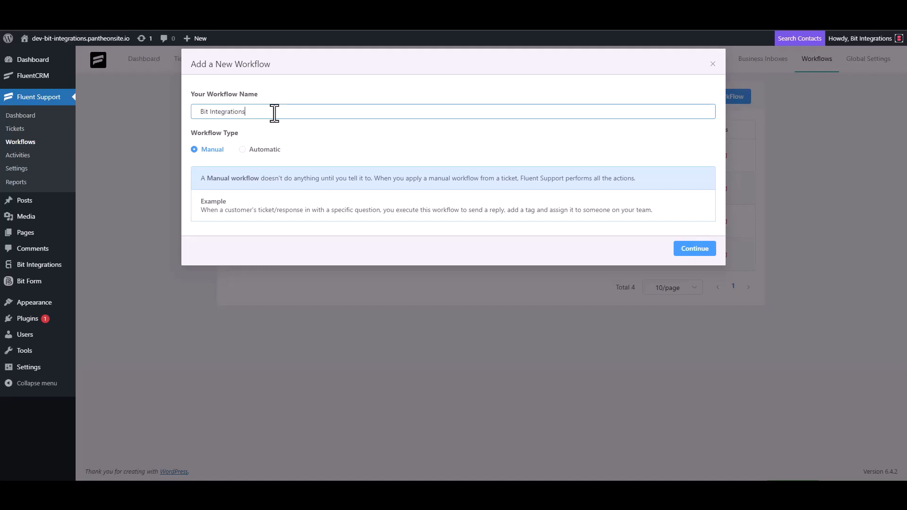
pyautogui.click(253, 150)
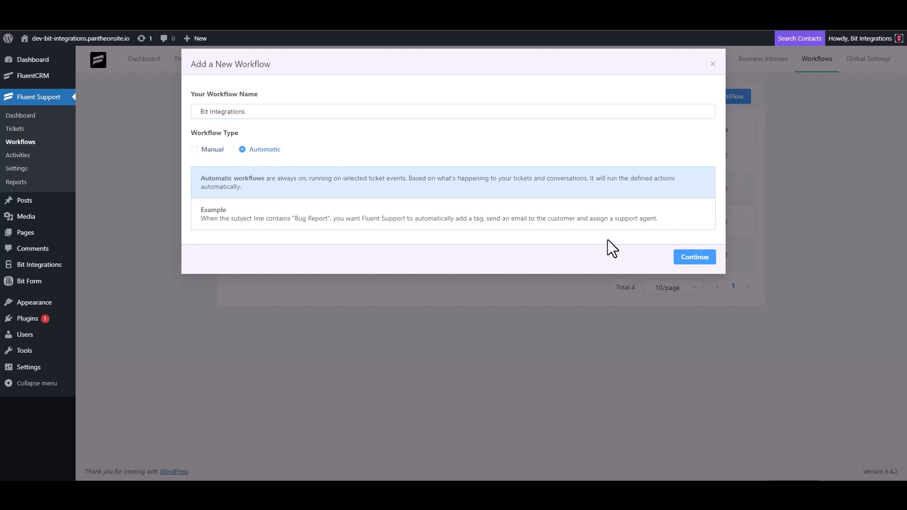
pyautogui.click(693, 261)
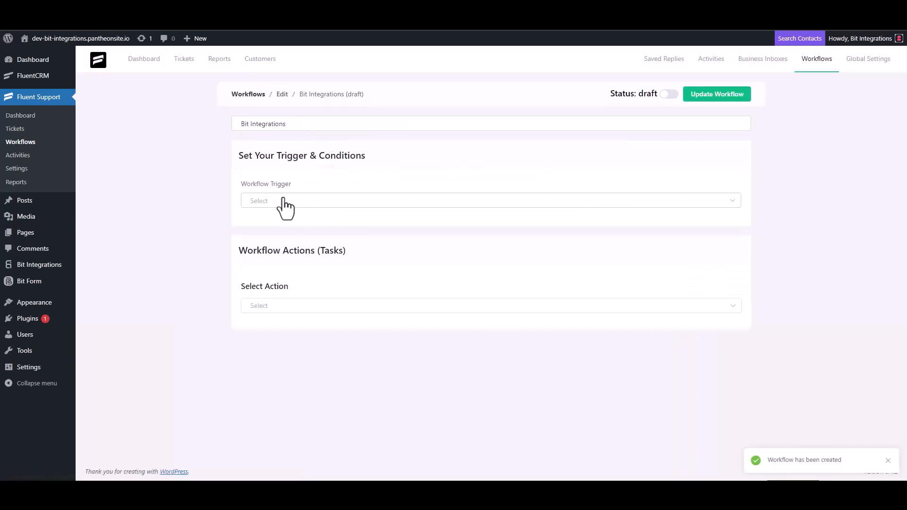
# Trigger on ticket creation and add an outgoing webhook action with the pasted Bit Integrations URL
pyautogui.click(283, 202)
pyautogui.click(278, 226)
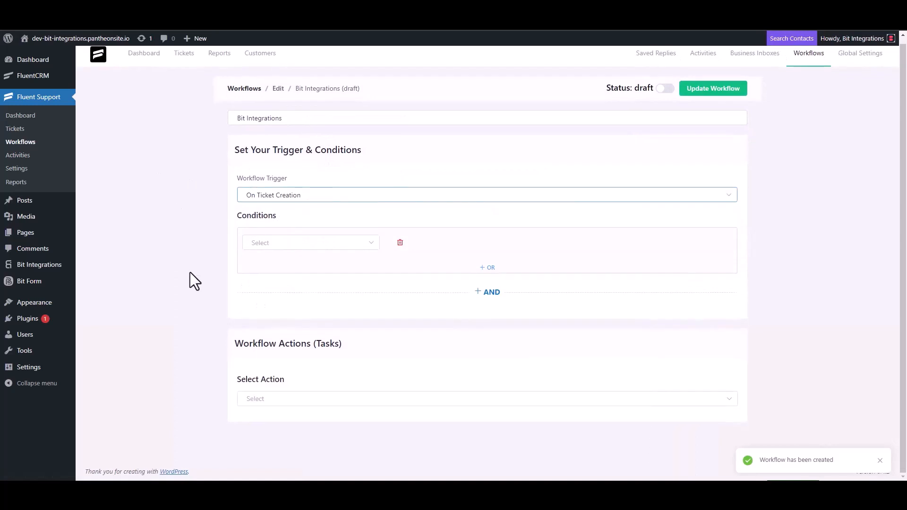
pyautogui.click(265, 398)
pyautogui.scroll(-4, 277, 327)
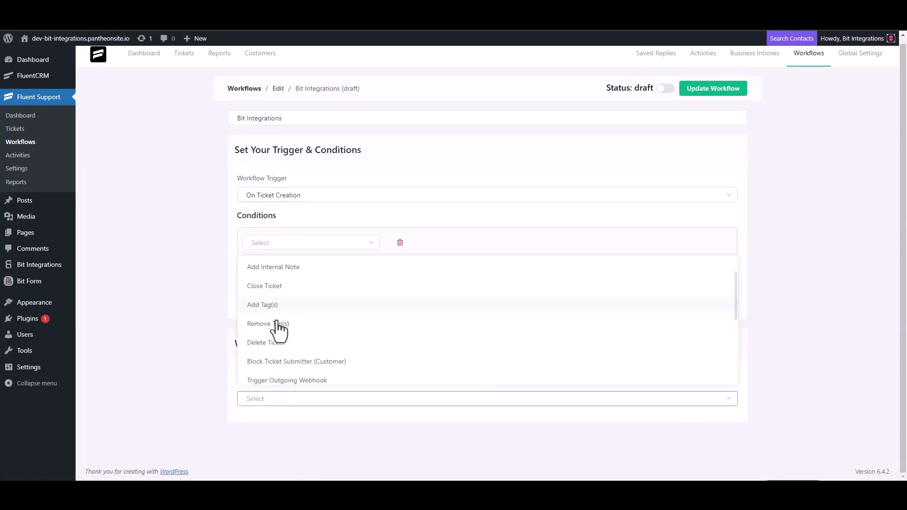
pyautogui.click(309, 268)
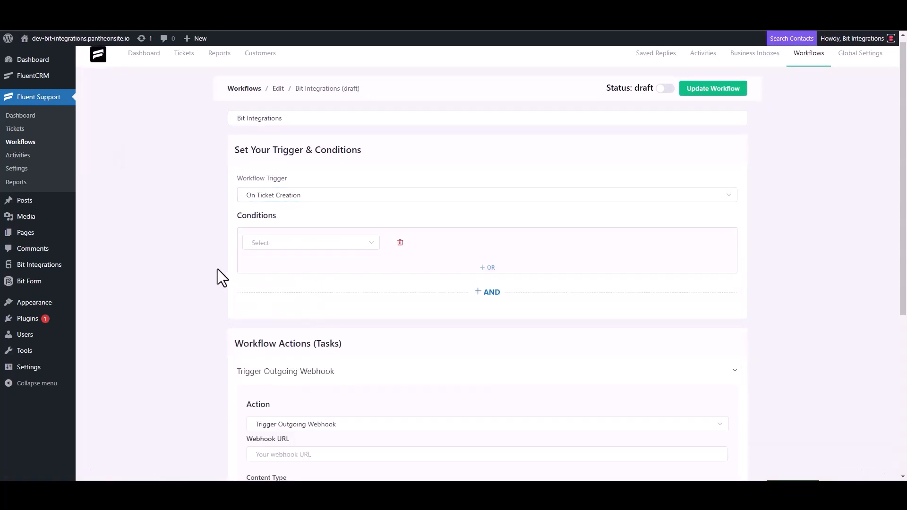
pyautogui.scroll(-4, 217, 268)
pyautogui.click(307, 266)
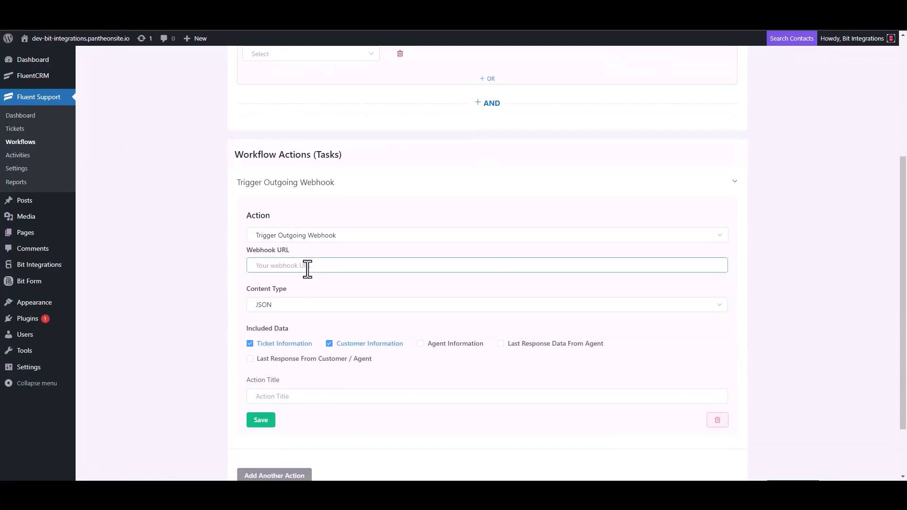
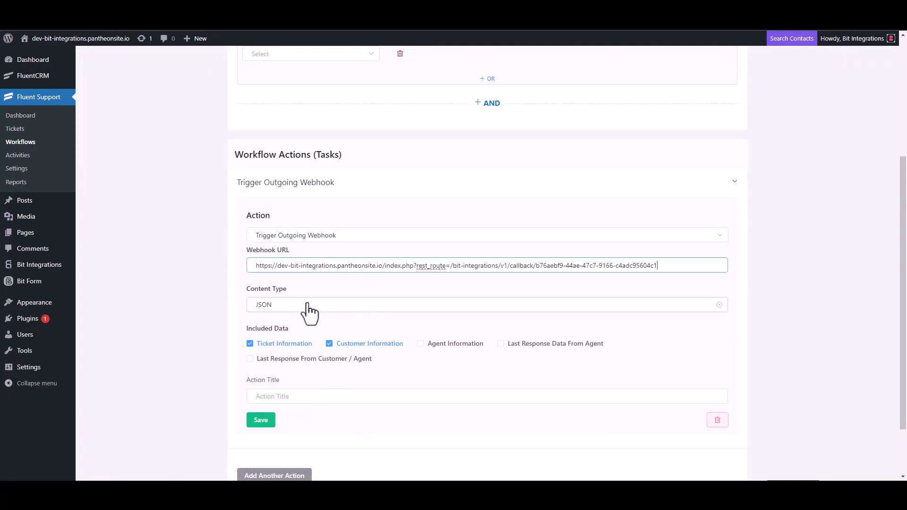
# Title the webhook action 'Bit Integrations', save it, and publish the workflow
pyautogui.scroll(-2, 310, 314)
pyautogui.click(282, 325)
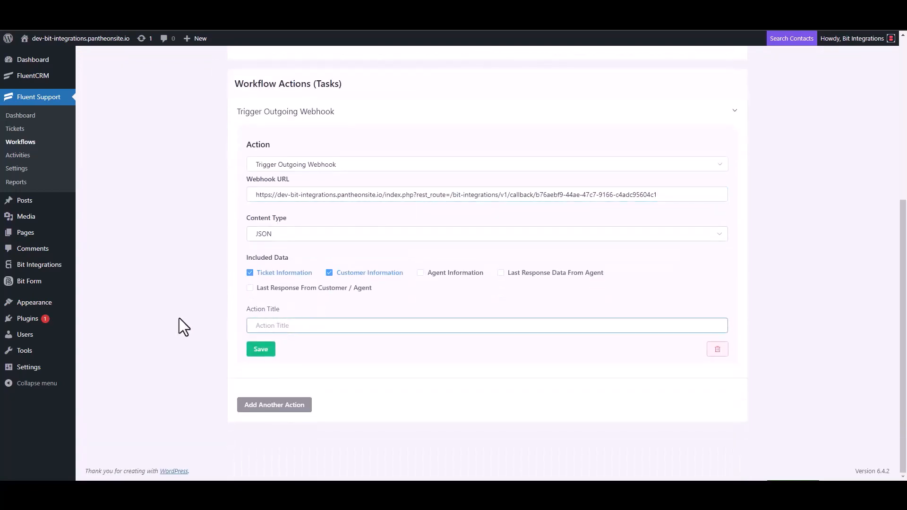
pyautogui.write('Bit Integrations')
pyautogui.click(261, 350)
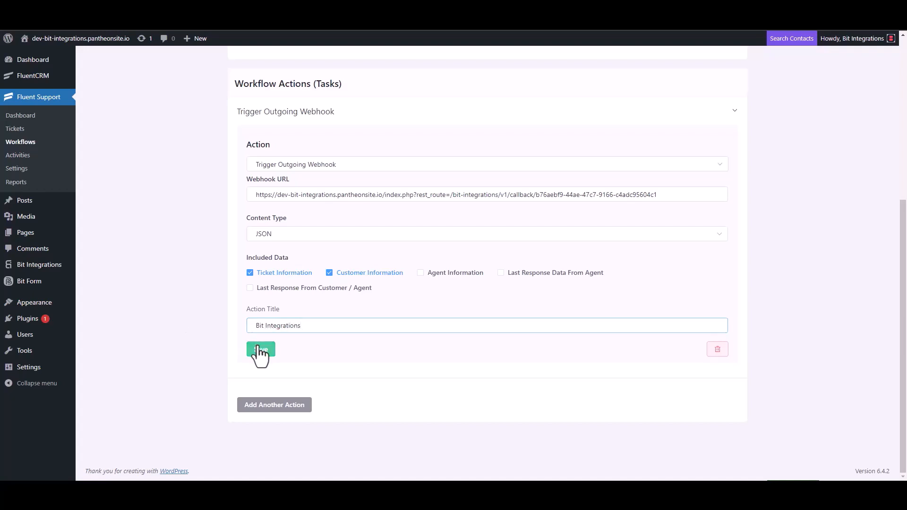
pyautogui.click(665, 87)
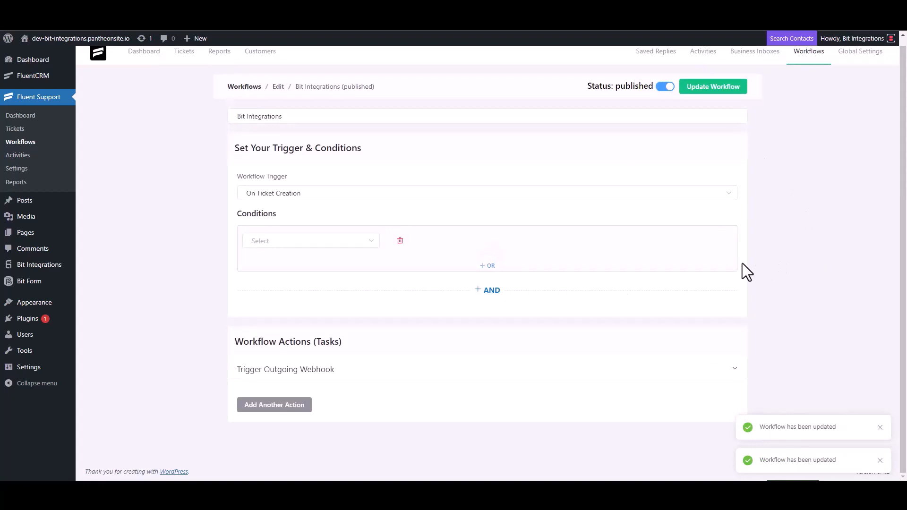
# Start a new ticket, searching 'test' for a contact, then create a new contact with first name and e-mail
pyautogui.click(23, 132)
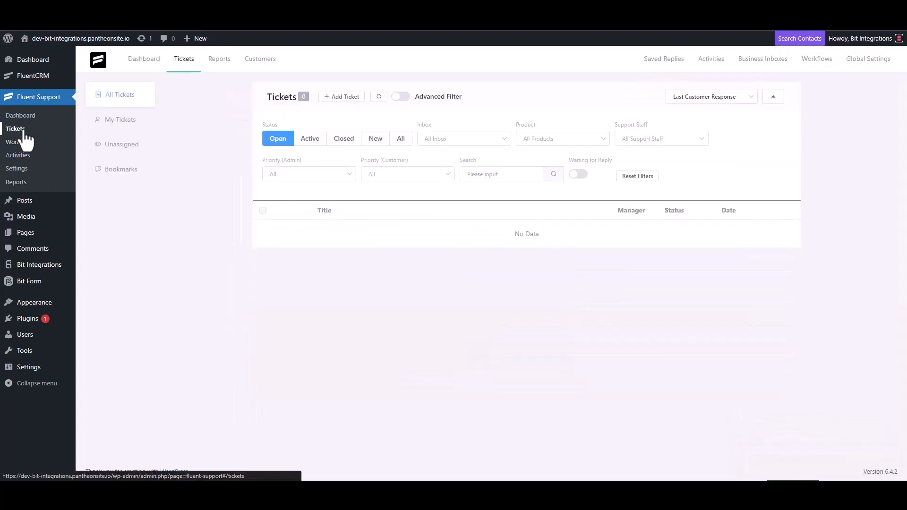
pyautogui.click(341, 98)
pyautogui.click(371, 122)
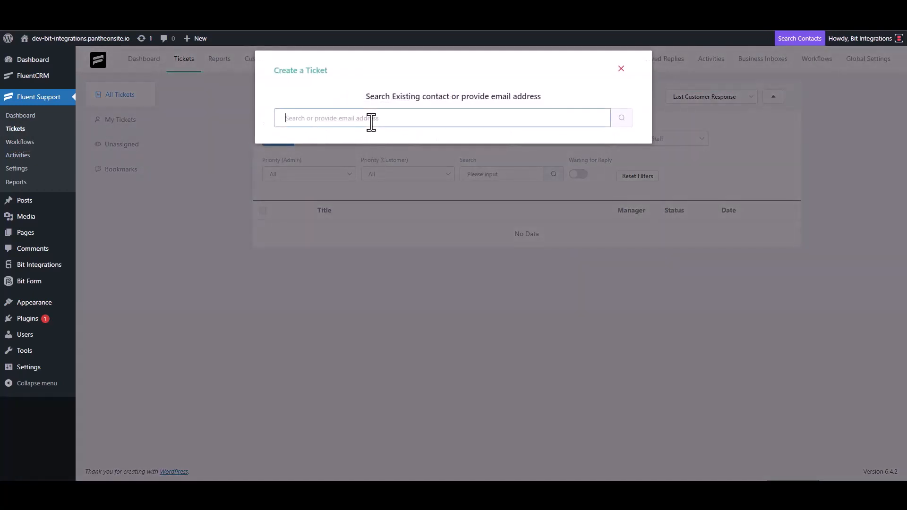
pyautogui.write('test@gmail.com')
pyautogui.click(620, 119)
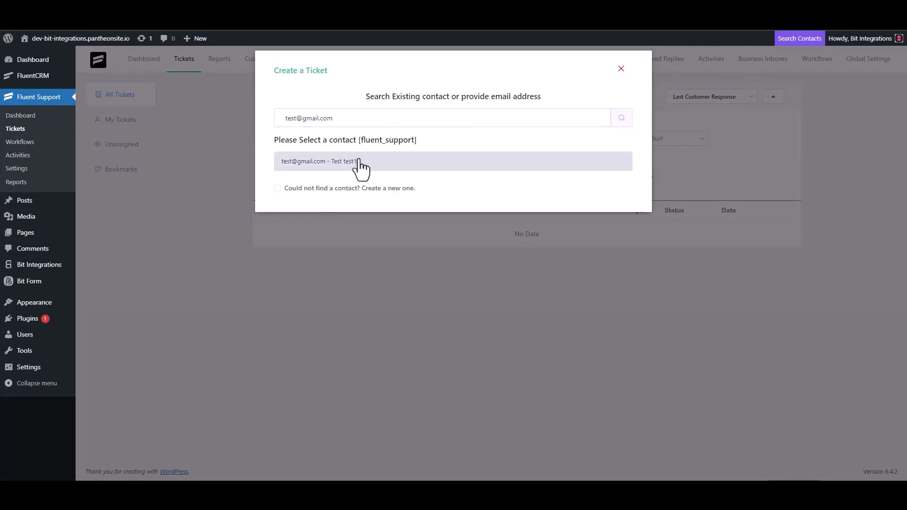
pyautogui.click(282, 188)
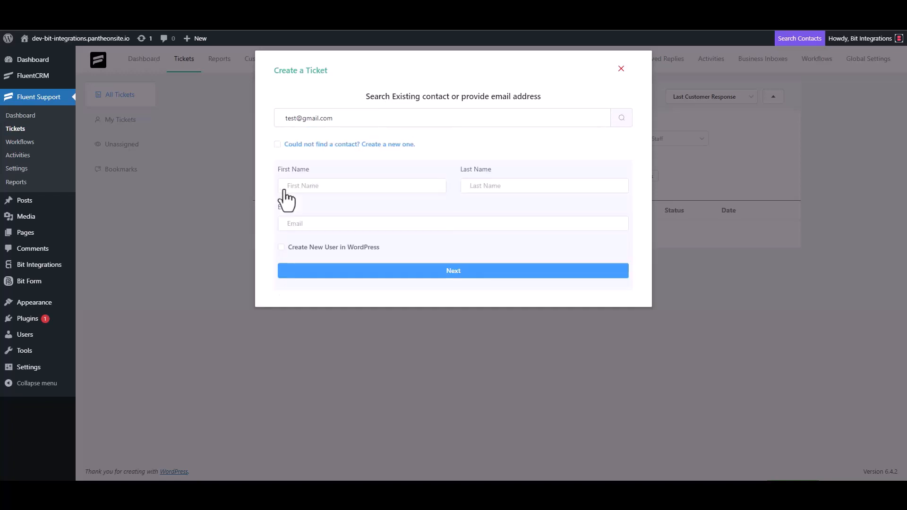
pyautogui.click(316, 187)
pyautogui.write('test3')
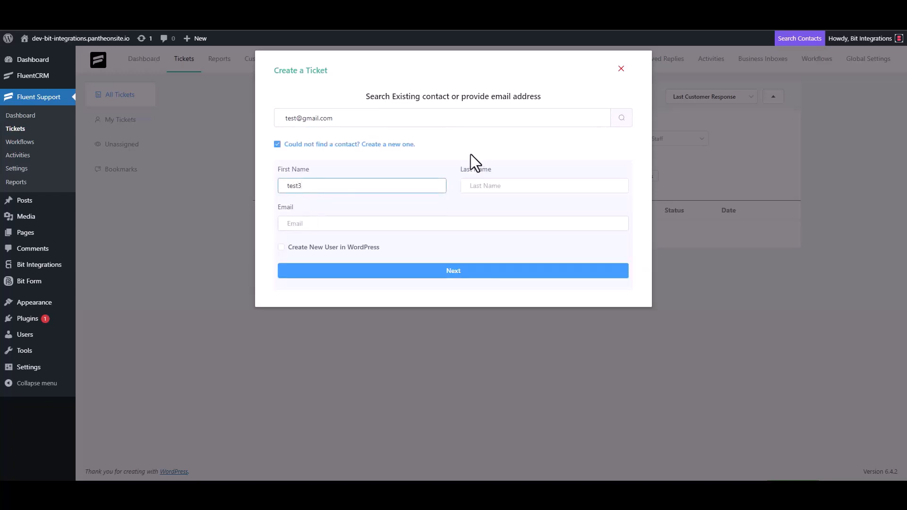
pyautogui.click(323, 224)
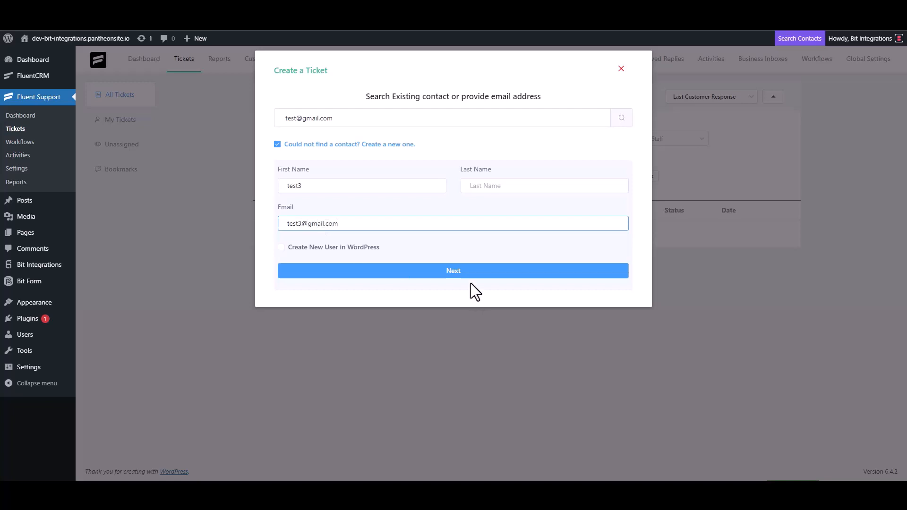
pyautogui.click(463, 271)
# Enter 'test' as the ticket subject and details, and create the ticket
pyautogui.click(330, 171)
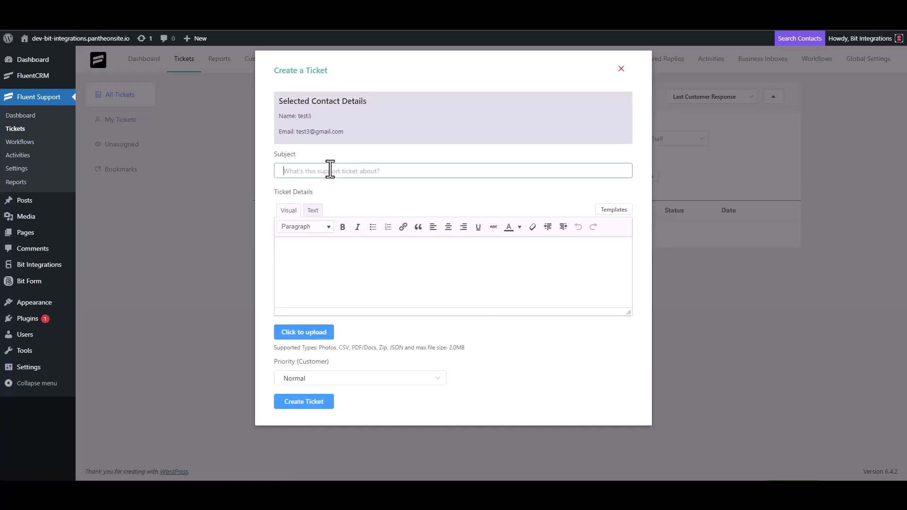
pyautogui.write('test')
pyautogui.click(320, 253)
pyautogui.write('t')
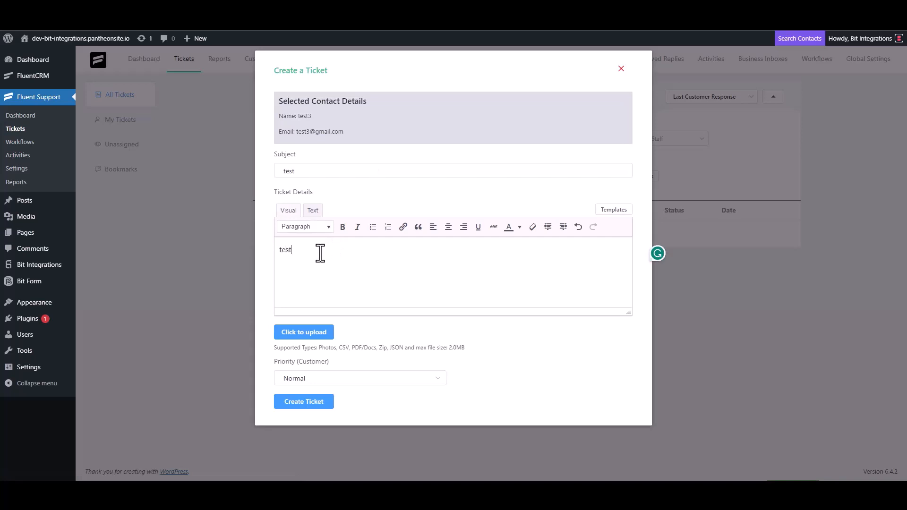
pyautogui.click(309, 401)
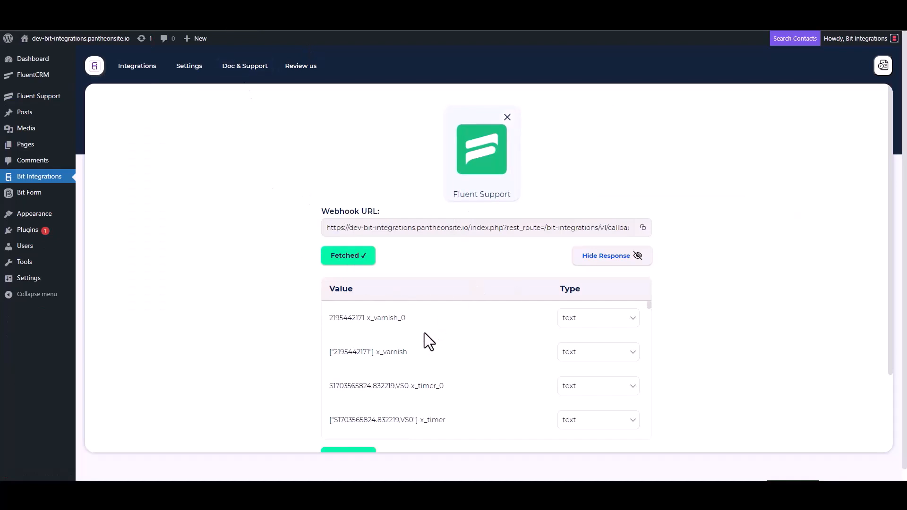
# Set Integrately as the action by searching 'inte', then go to the Integrately dashboard from the Link field
pyautogui.scroll(-5, 421, 333)
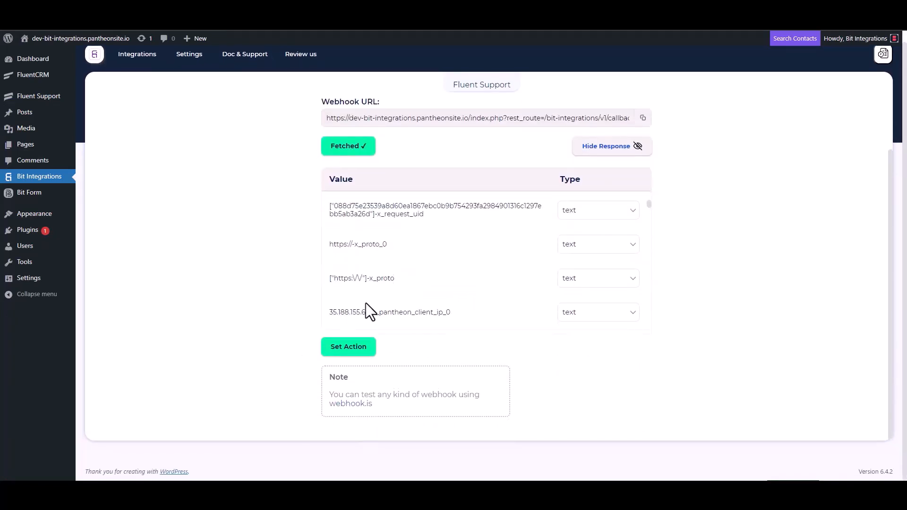
pyautogui.scroll(-5, 420, 255)
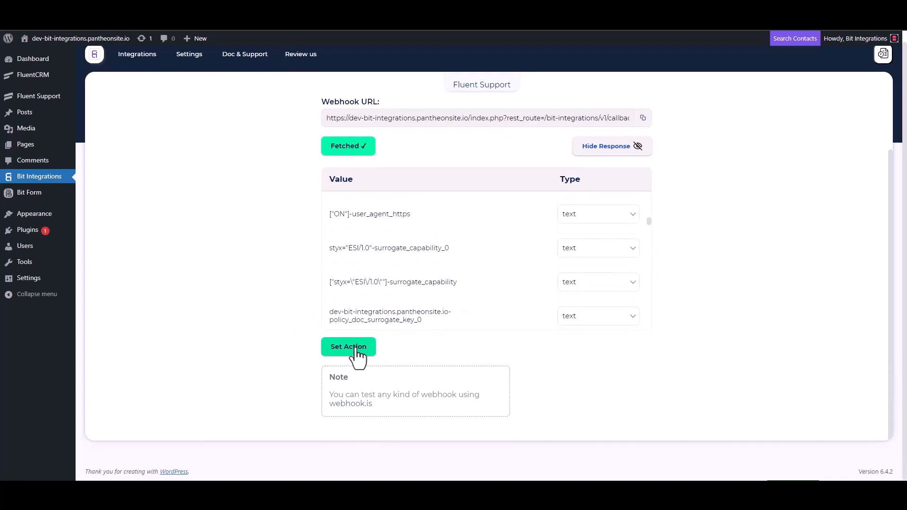
pyautogui.click(356, 350)
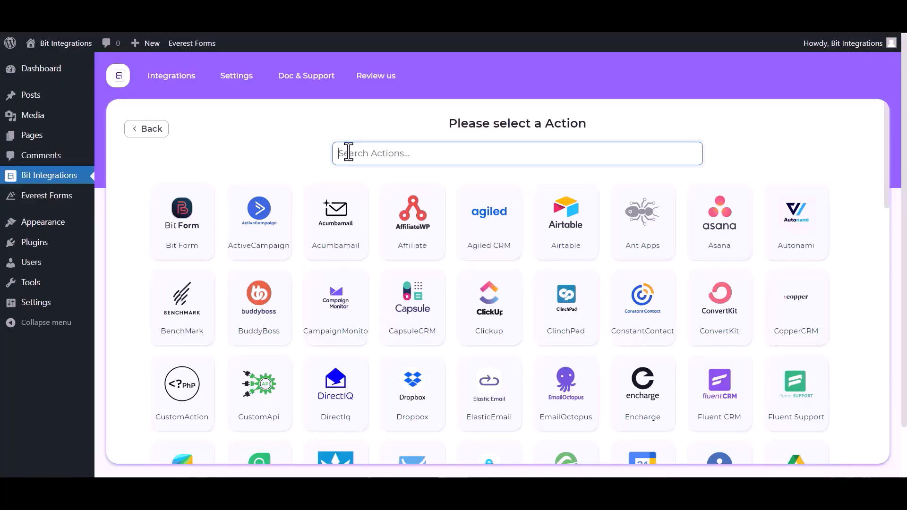
pyautogui.write('inte')
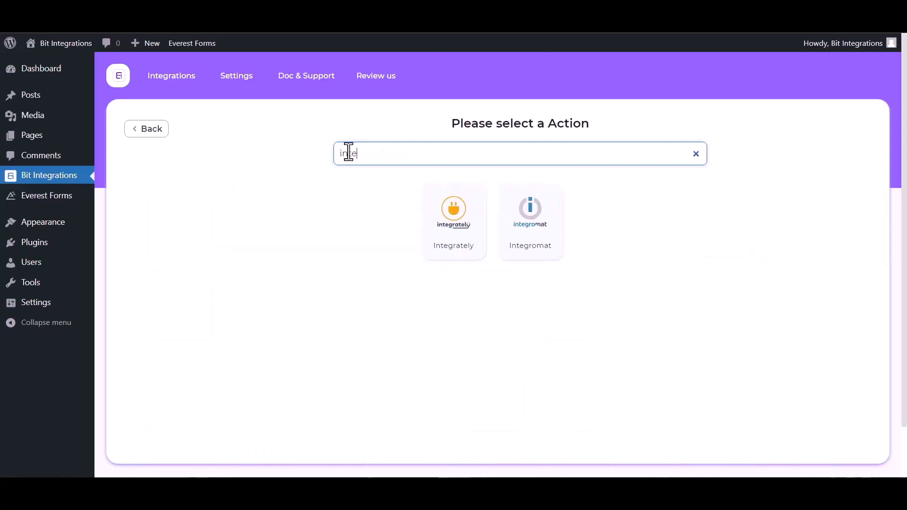
pyautogui.click(453, 215)
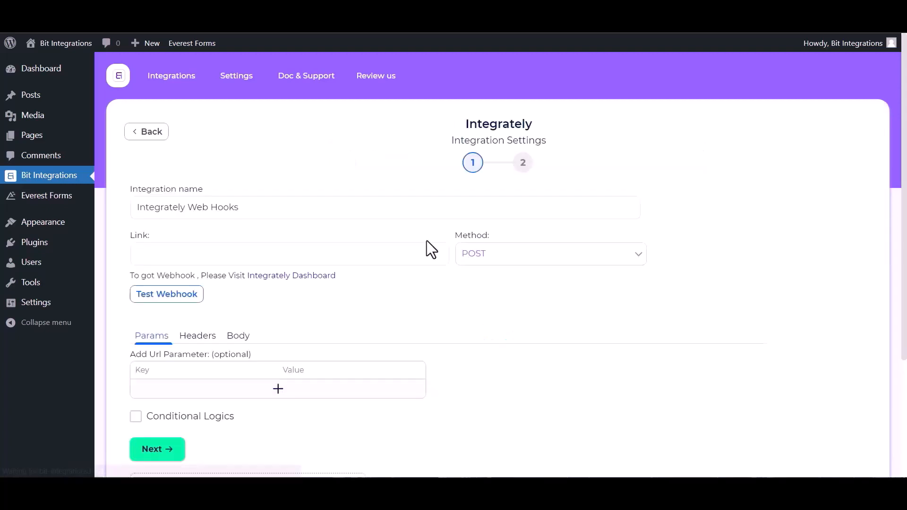
pyautogui.click(172, 255)
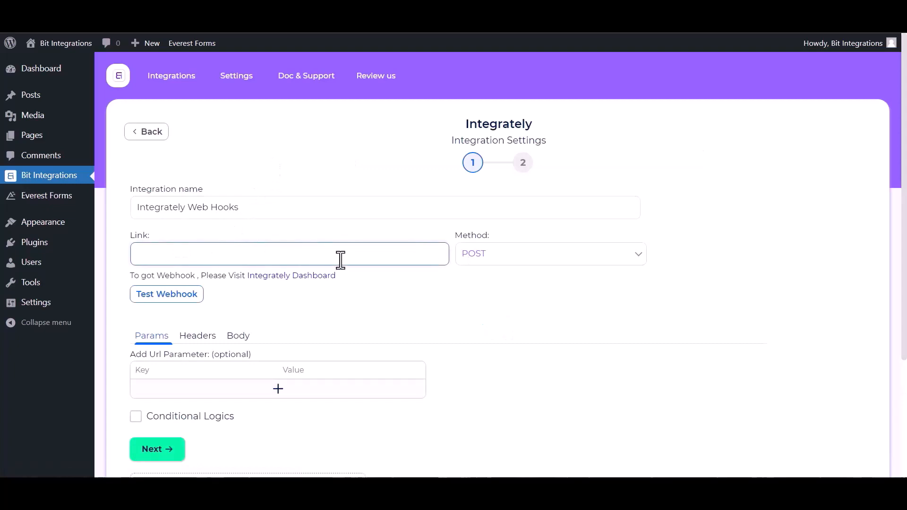
pyautogui.click(300, 279)
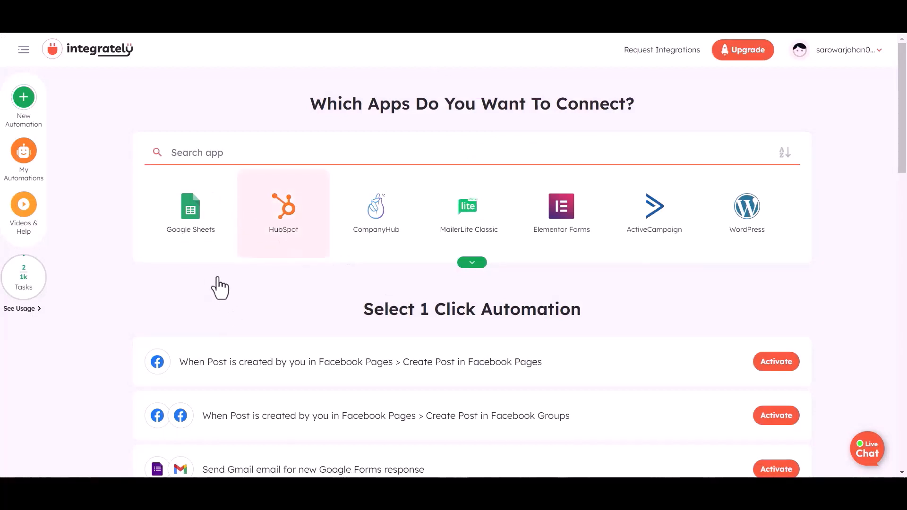
# Pick Webhook / API Integration ('web') and Airtable ('air') as the two apps to connect
pyautogui.click(203, 153)
pyautogui.write('web')
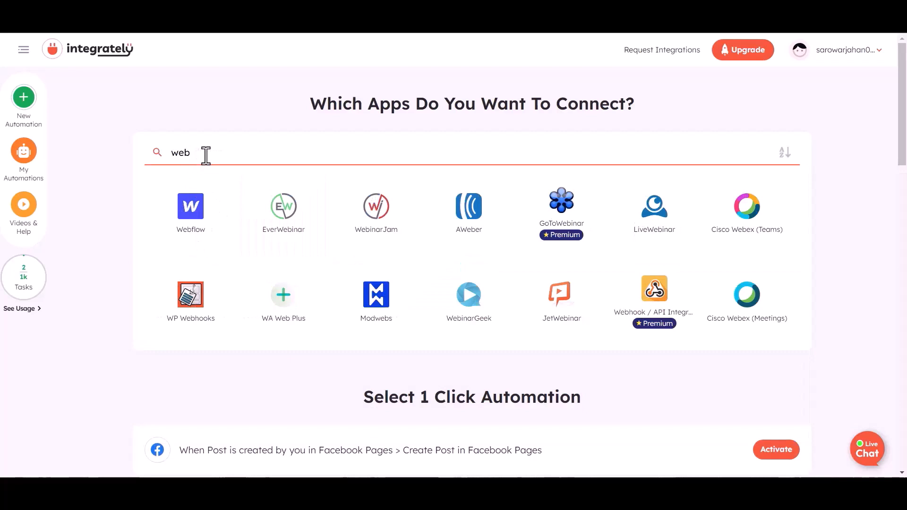
pyautogui.click(644, 298)
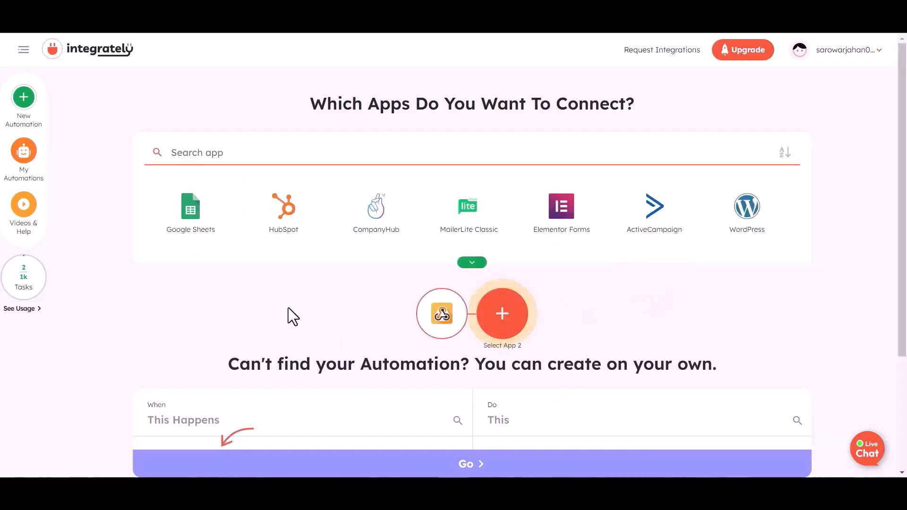
pyautogui.click(202, 152)
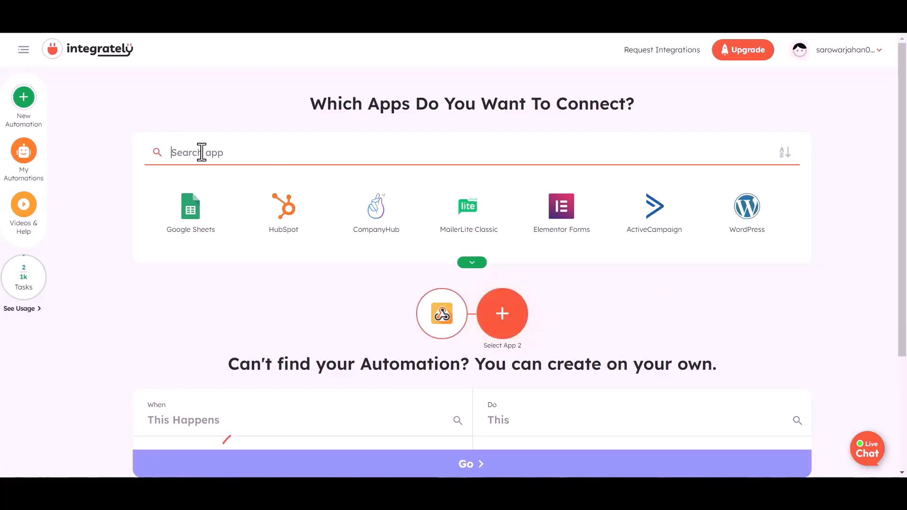
pyautogui.write('air')
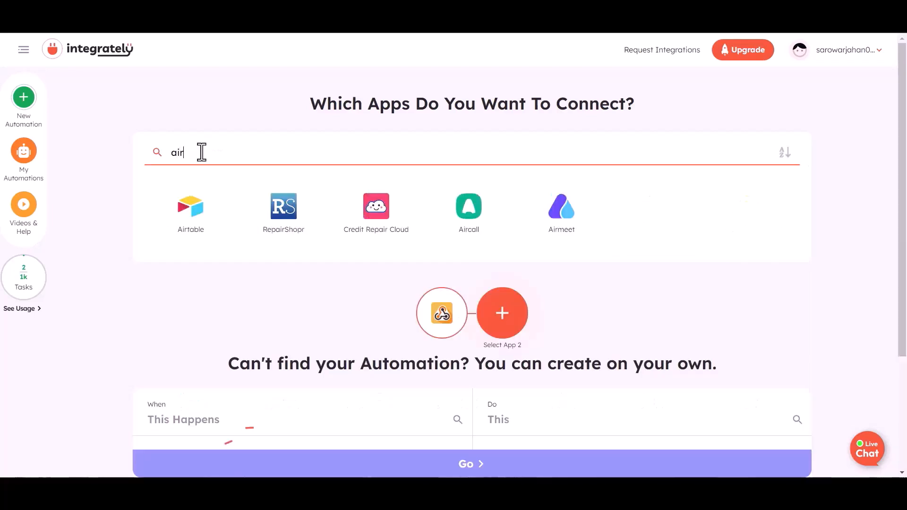
pyautogui.click(190, 223)
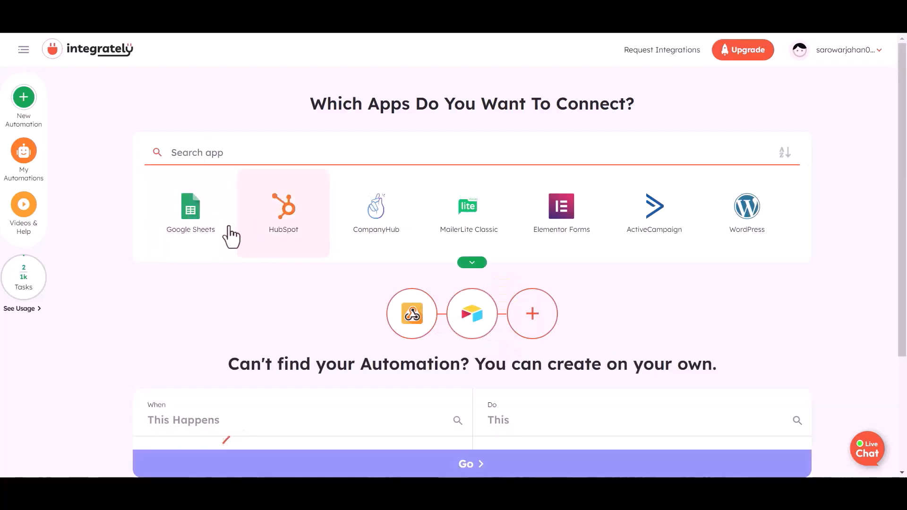
# Trigger on a Webhook / API Integration operation to Create record in Airtable, then copy the webhook URL
pyautogui.scroll(-4, 274, 354)
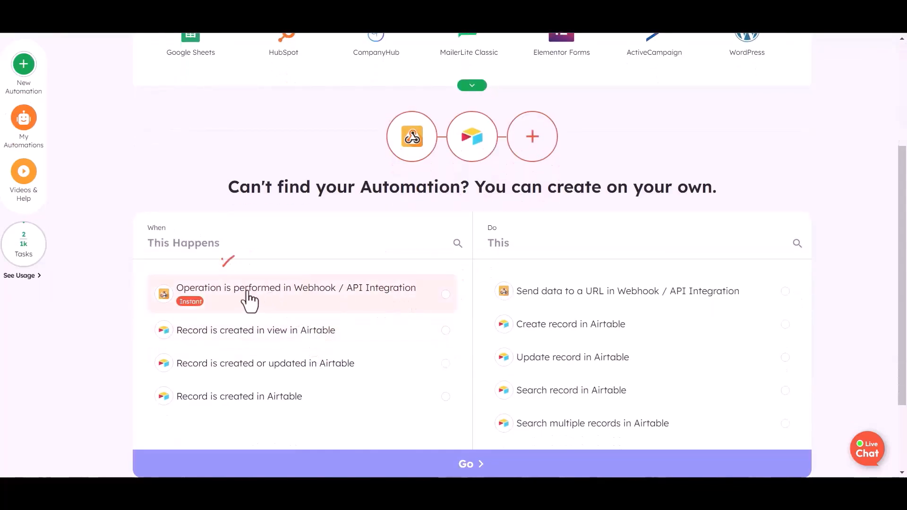
pyautogui.click(401, 307)
pyautogui.click(641, 303)
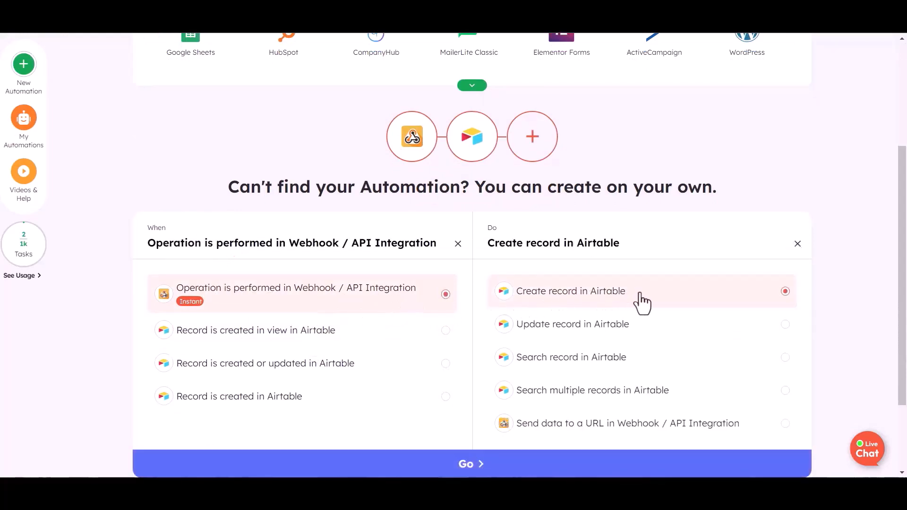
pyautogui.click(473, 370)
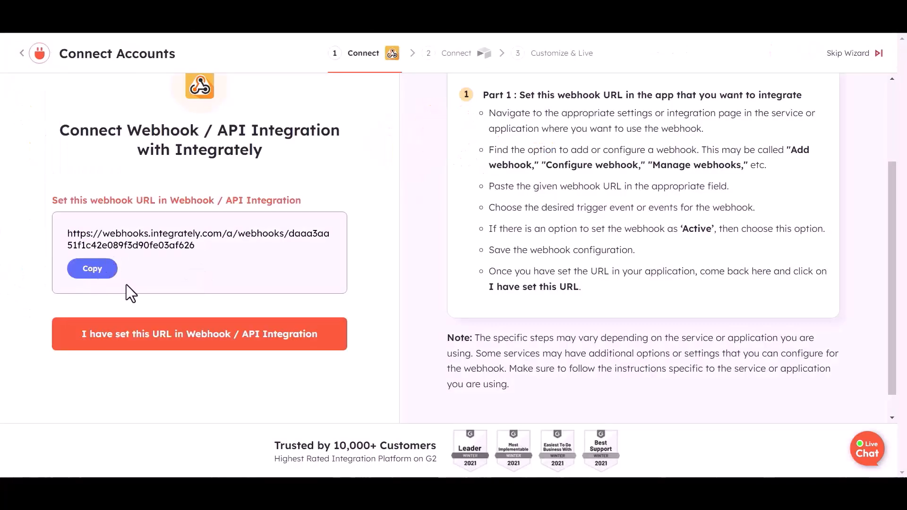
pyautogui.click(101, 330)
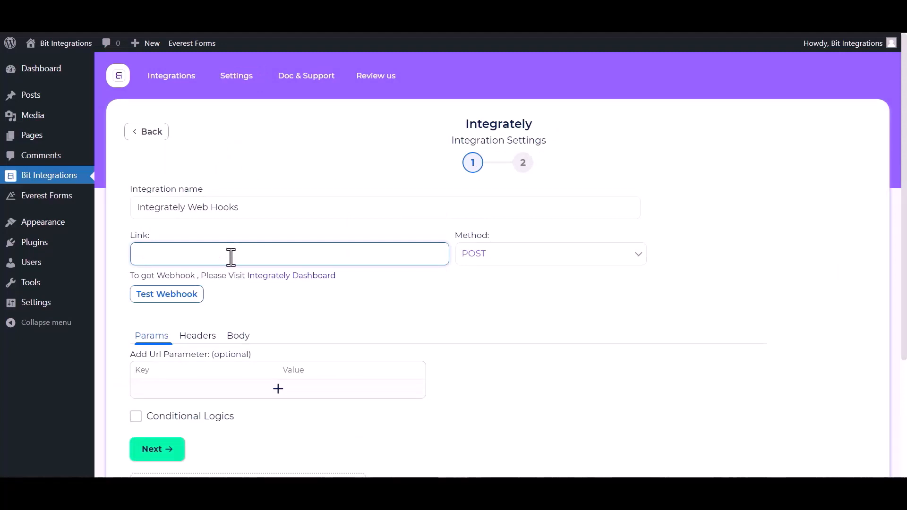
# Paste the Integrately URL as the Link, send all data as application/json, test the webhook, and proceed
pyautogui.hotkey('ctrl', 'v')
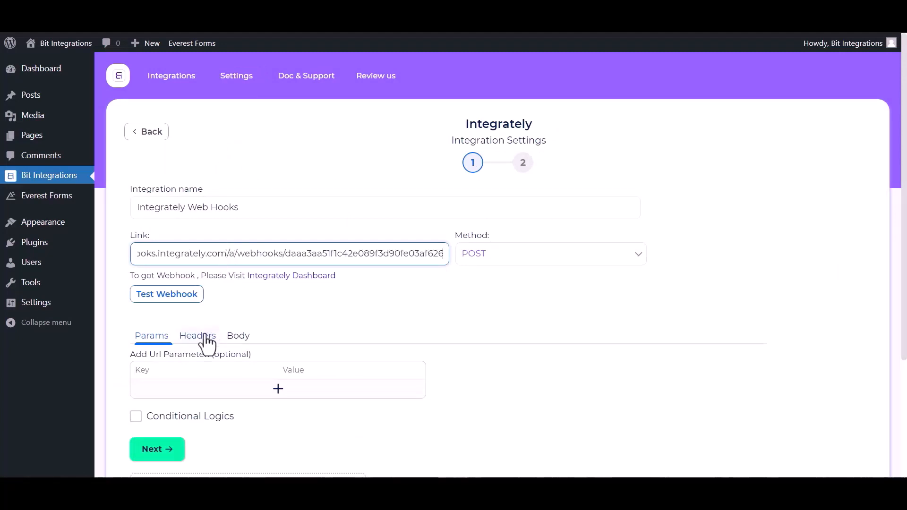
pyautogui.click(242, 339)
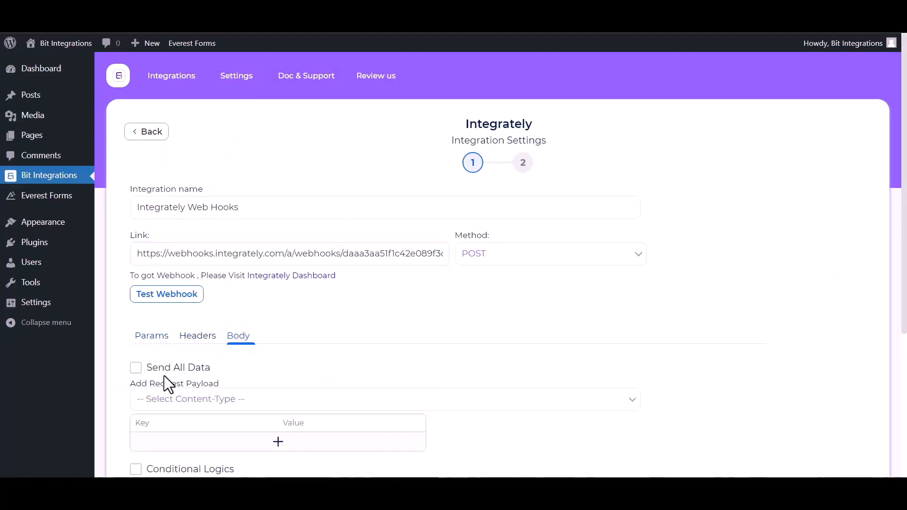
pyautogui.click(136, 368)
pyautogui.click(251, 400)
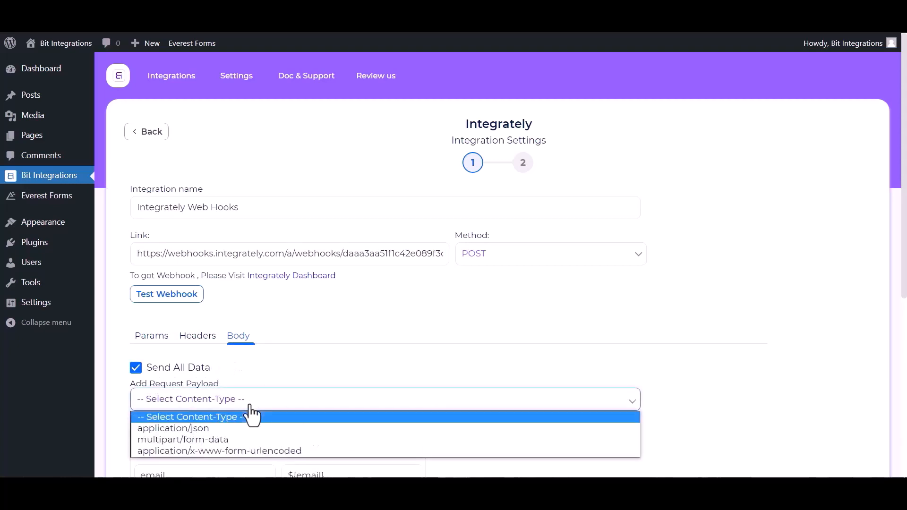
pyautogui.click(220, 429)
pyautogui.scroll(-3, 259, 377)
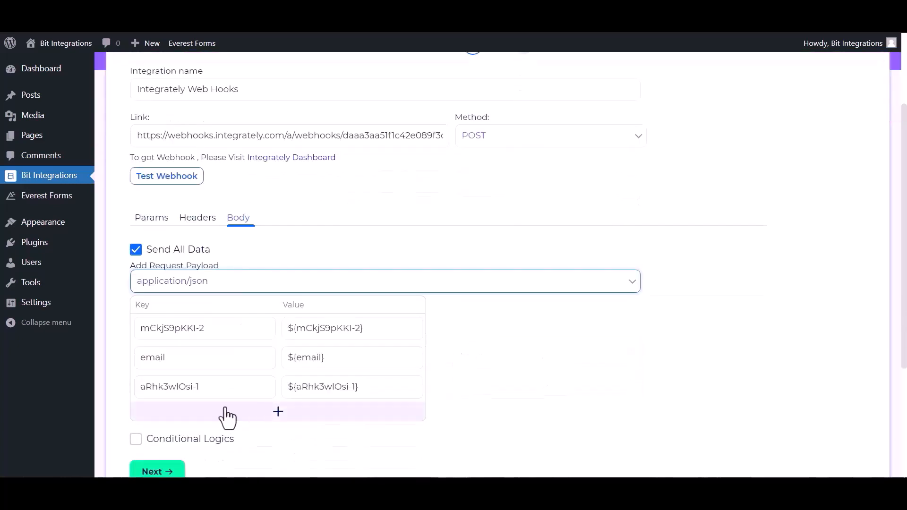
pyautogui.scroll(2, 185, 304)
pyautogui.click(165, 236)
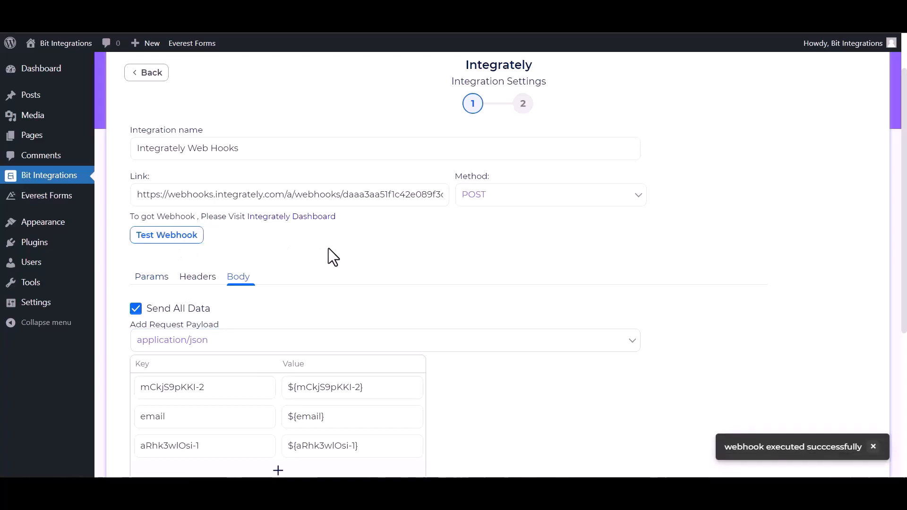
pyautogui.scroll(-1, 476, 336)
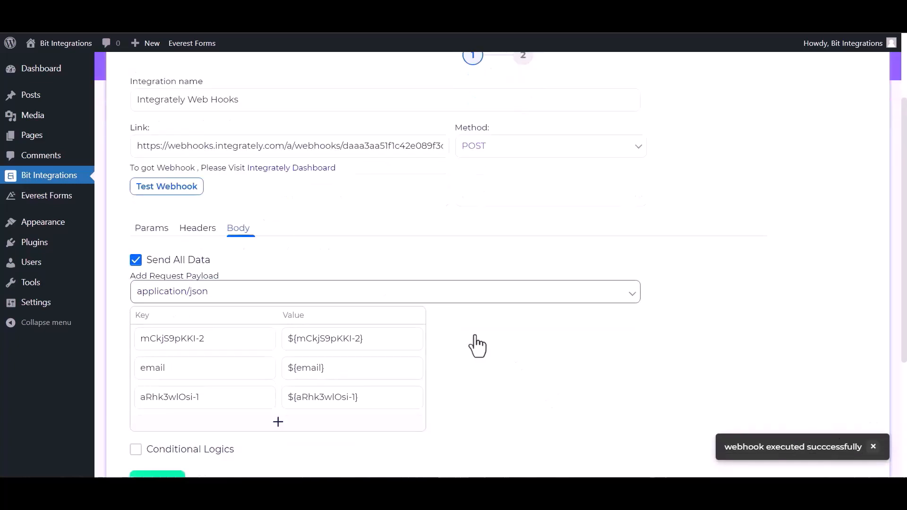
pyautogui.click(170, 473)
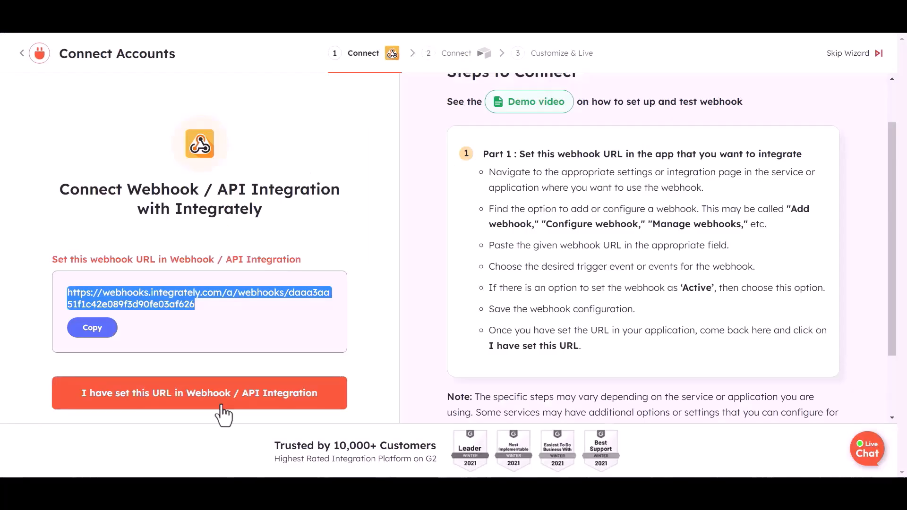
# Confirm the test record arrived, then select the Airtable-edc3f connection, 'bit integration' base and Table 1
pyautogui.click(154, 399)
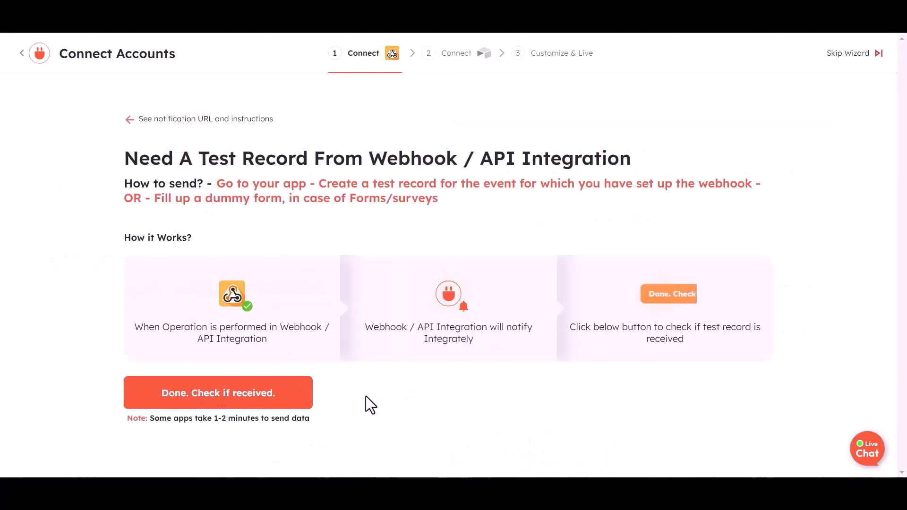
pyautogui.click(247, 403)
pyautogui.click(408, 439)
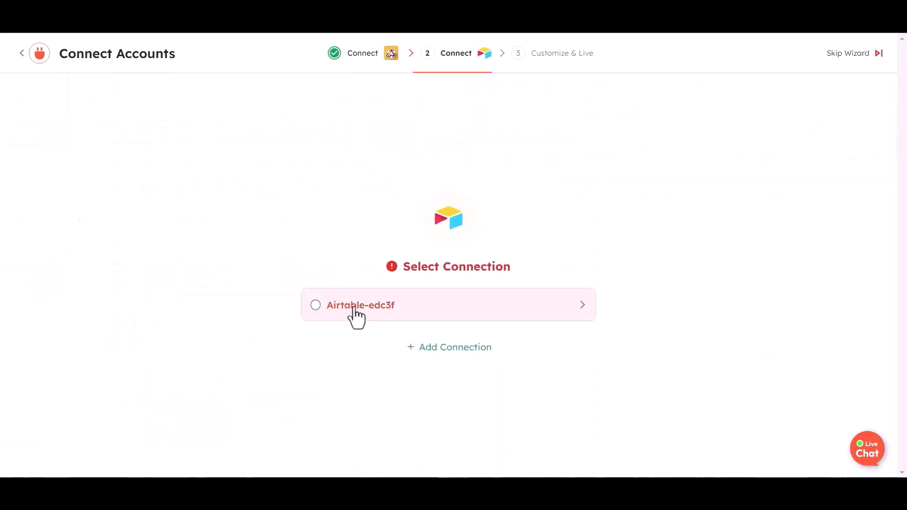
pyautogui.click(358, 311)
pyautogui.click(350, 283)
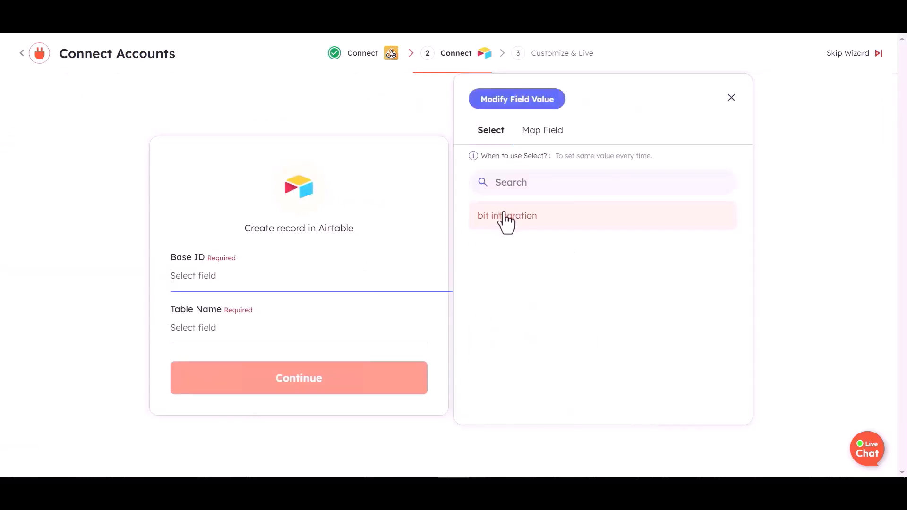
pyautogui.click(506, 219)
pyautogui.click(384, 333)
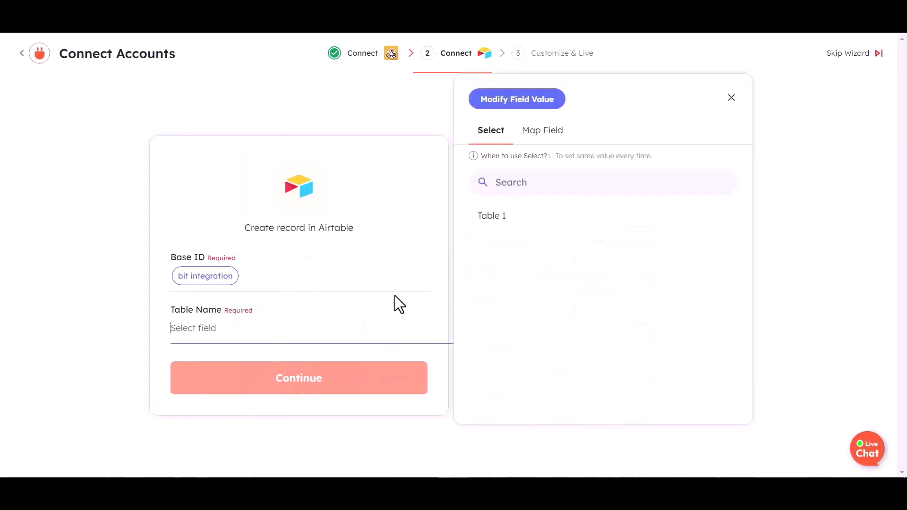
pyautogui.click(497, 220)
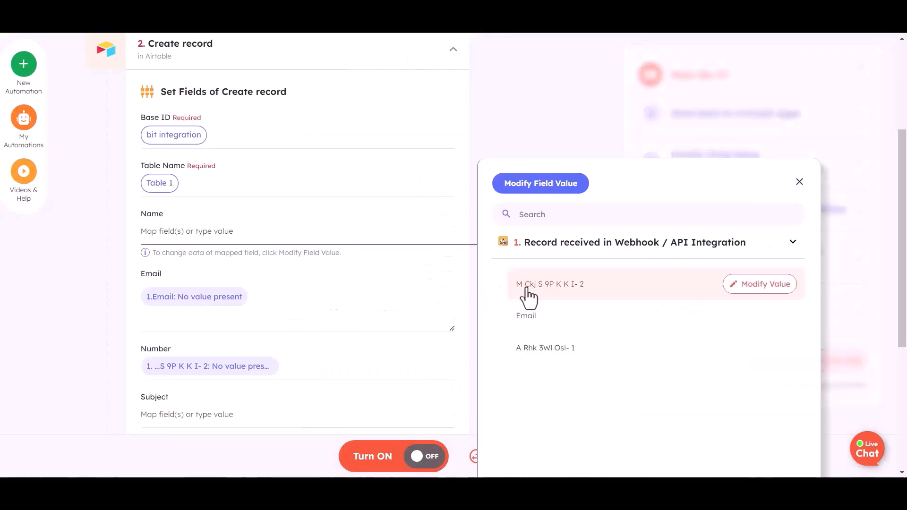
# Map webhook values into Name, the webhook email into Email, and the second webhook item into Number
pyautogui.click(529, 286)
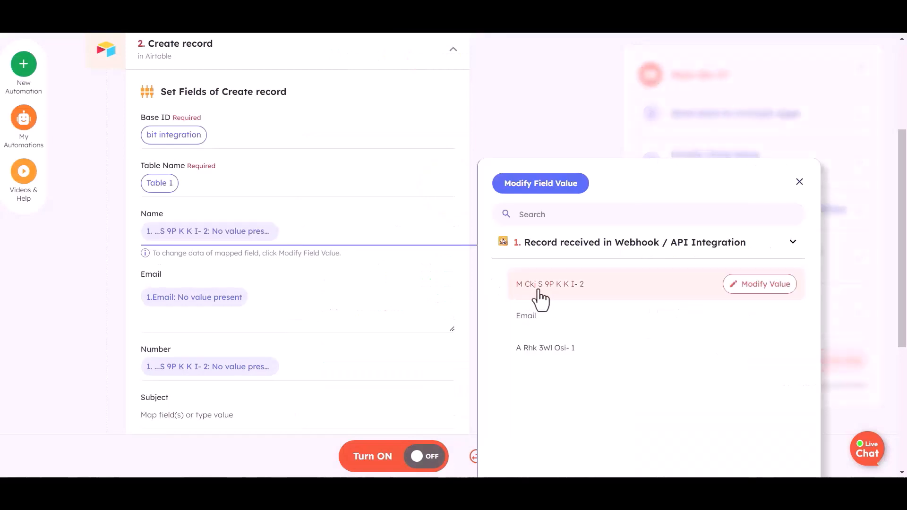
pyautogui.click(257, 301)
pyautogui.press('BackSpace')
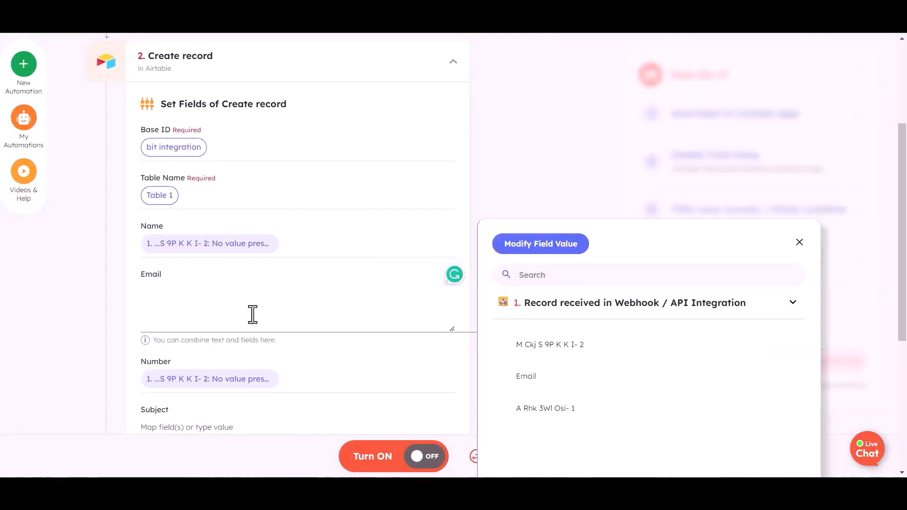
pyautogui.click(526, 376)
pyautogui.scroll(-1, 284, 331)
pyautogui.click(300, 318)
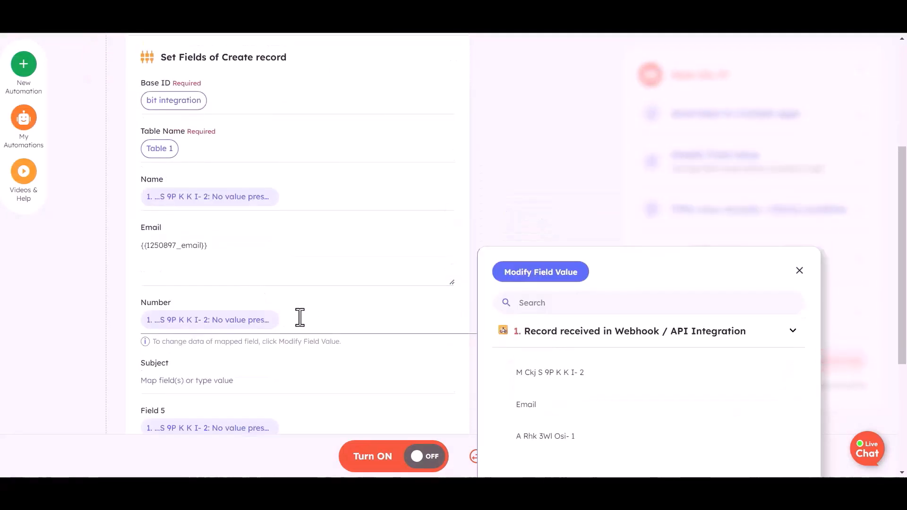
pyautogui.press('BackSpace')
pyautogui.click(494, 437)
# Clear Field 5's mapping, test the Airtable step, and turn the automation on
pyautogui.scroll(-2, 238, 346)
pyautogui.click(285, 318)
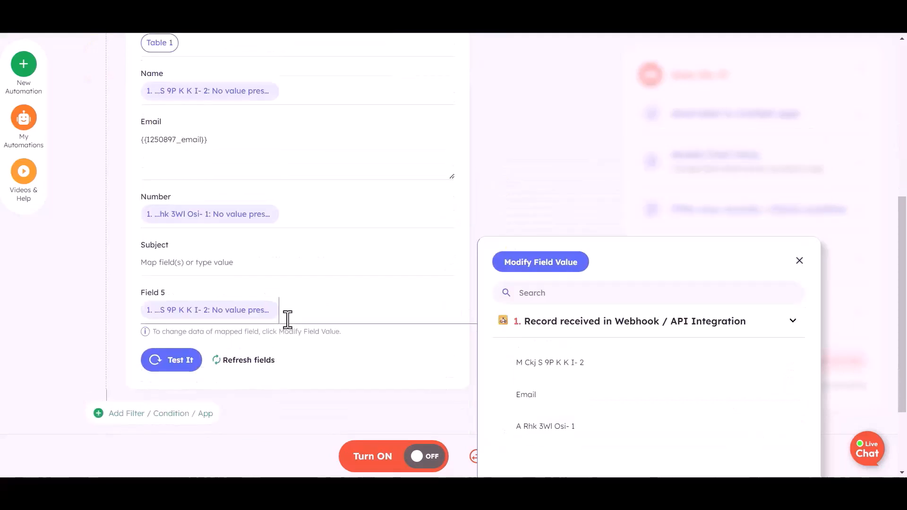
pyautogui.press('BackSpace')
pyautogui.scroll(3, 136, 349)
pyautogui.scroll(-5, 268, 333)
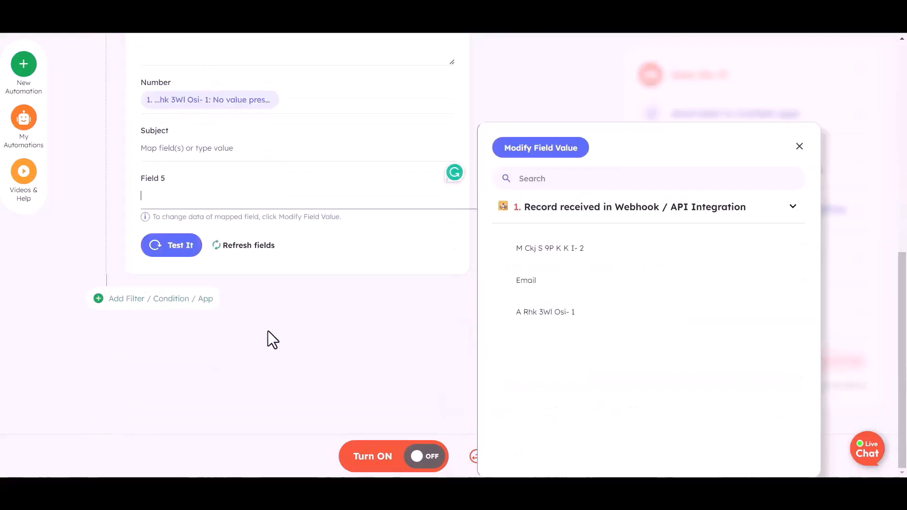
pyautogui.click(291, 299)
pyautogui.click(185, 255)
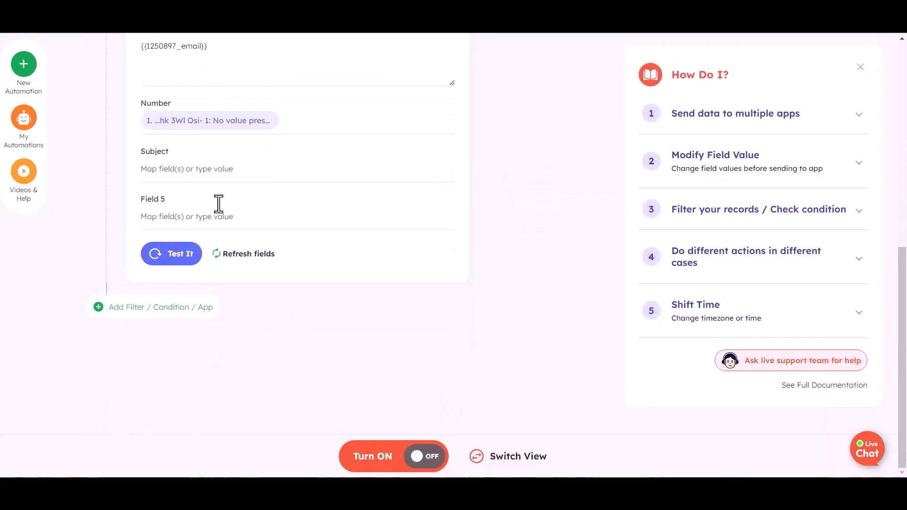
pyautogui.click(418, 459)
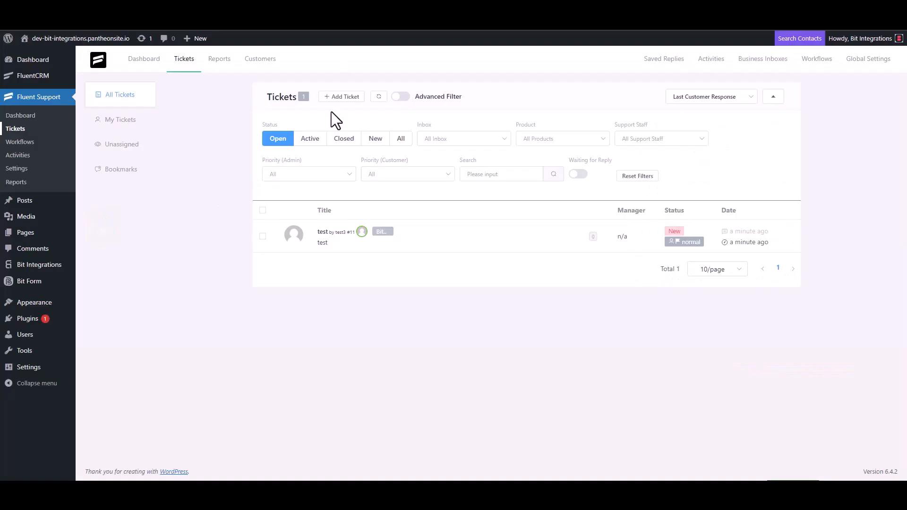
# Start a new ticket and search for a contact by the support e-mail address
pyautogui.click(344, 96)
pyautogui.click(326, 115)
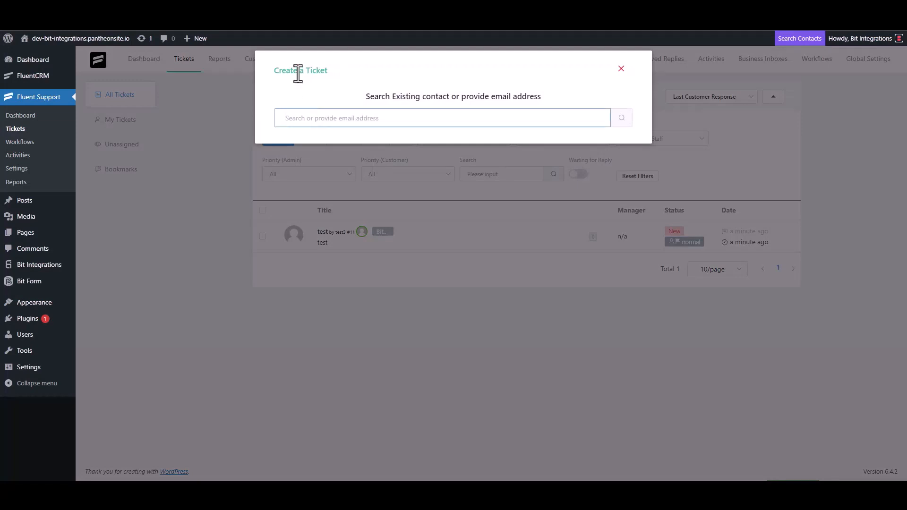
pyautogui.tripleClick(334, 116)
pyautogui.click(363, 122)
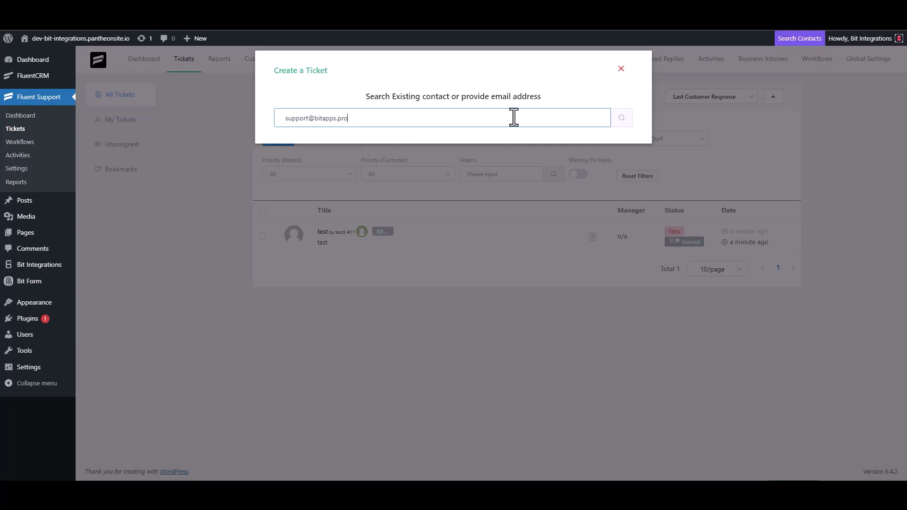
pyautogui.click(621, 119)
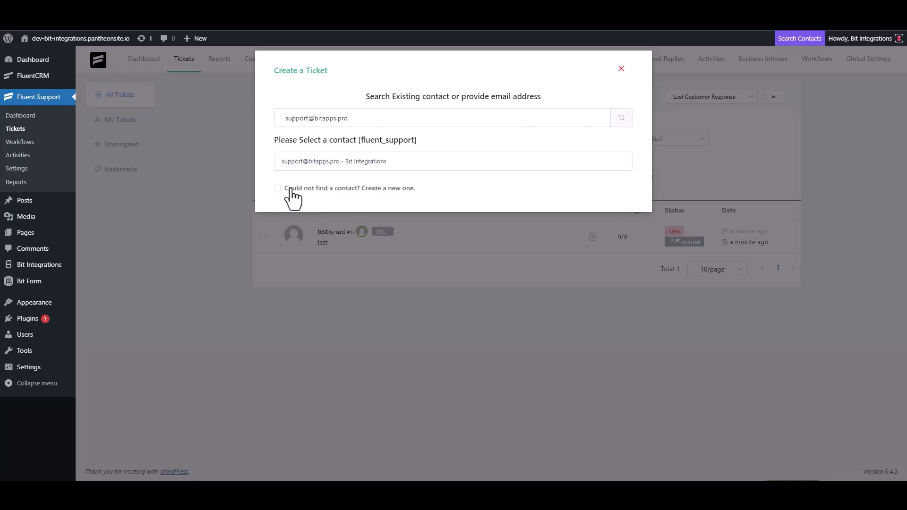
# Create a new contact with first name 'Bit Integrations' and that e-mail, then continue to ticket details
pyautogui.click(288, 188)
pyautogui.write('B')
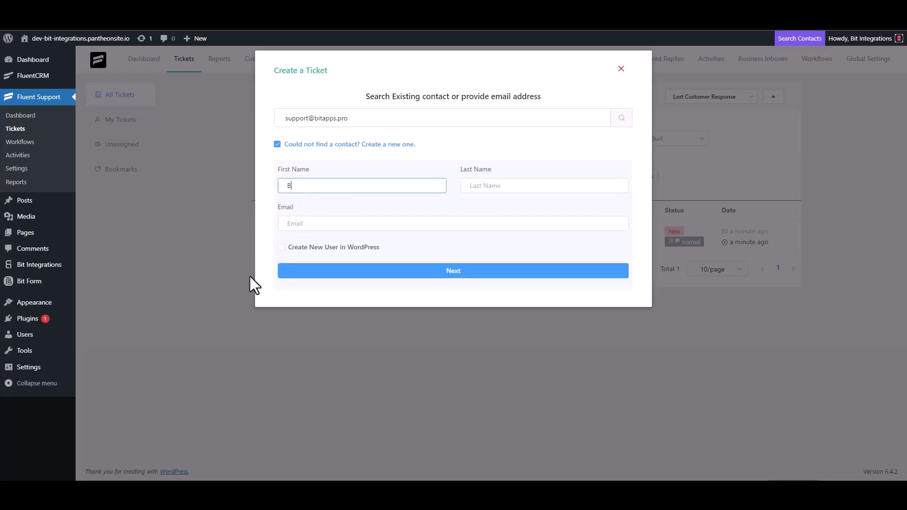
pyautogui.write('it Integrations')
pyautogui.click(316, 228)
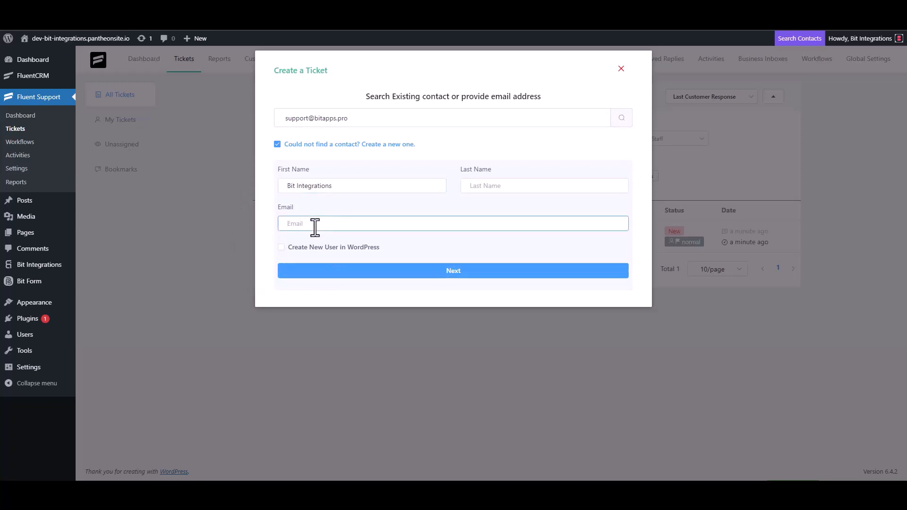
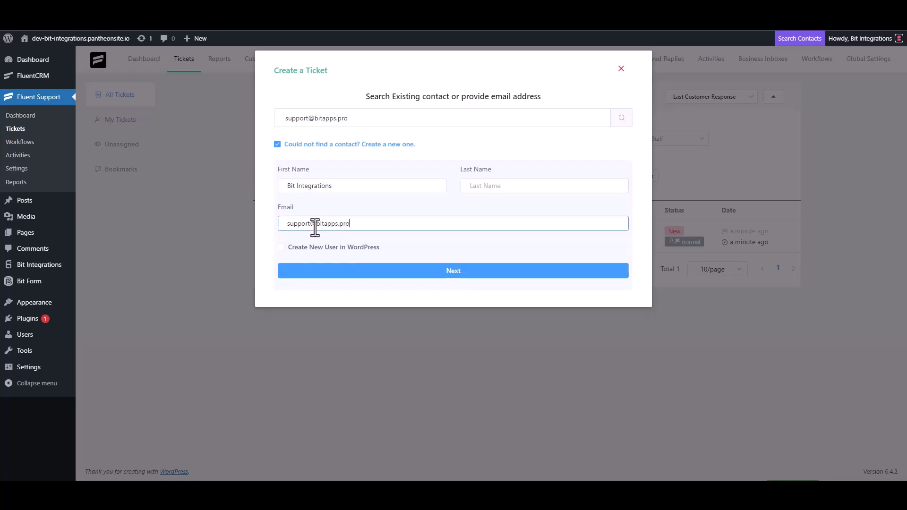
pyautogui.click(454, 272)
# Clear the stray test text and set the ticket subject to 'Bit Integrations'
pyautogui.click(331, 170)
pyautogui.write('t')
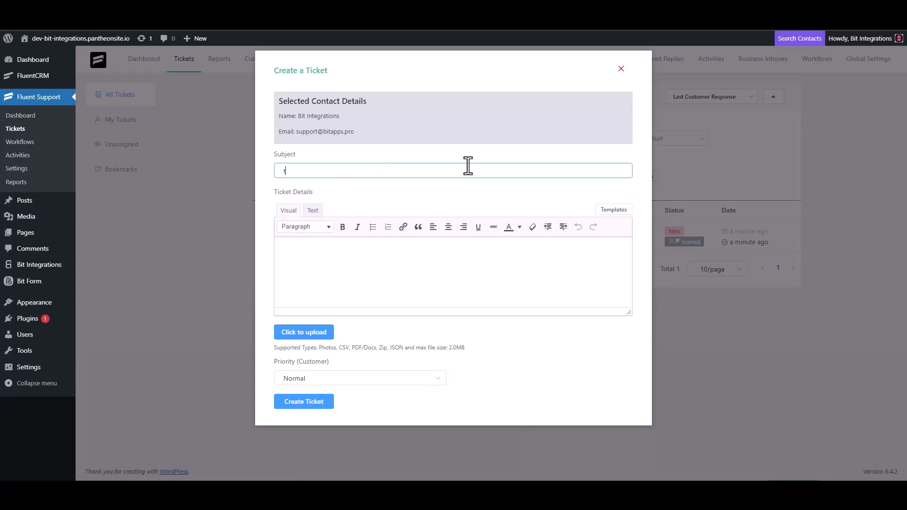
pyautogui.write('est')
pyautogui.click(314, 268)
pyautogui.write('t')
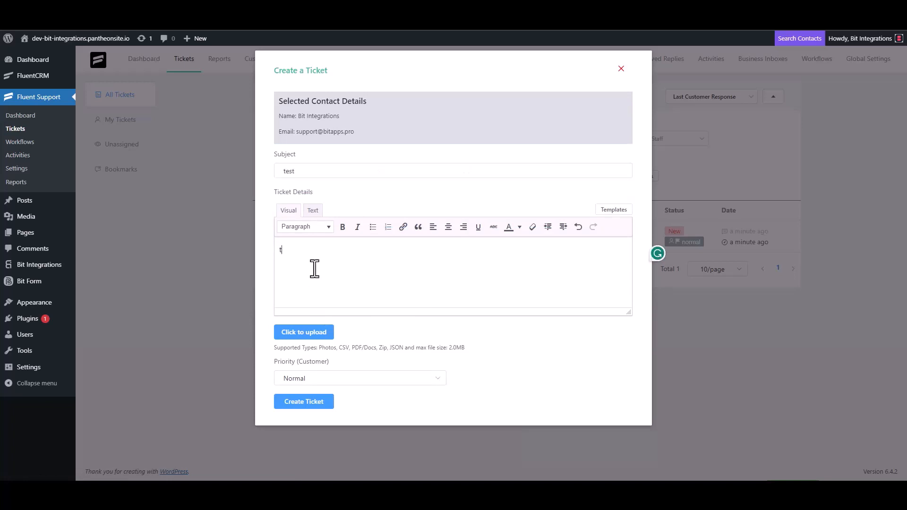
pyautogui.doubleClick(301, 171)
pyautogui.press('BackSpace')
pyautogui.click(302, 259)
pyautogui.press('BackSpace')
pyautogui.click(340, 171)
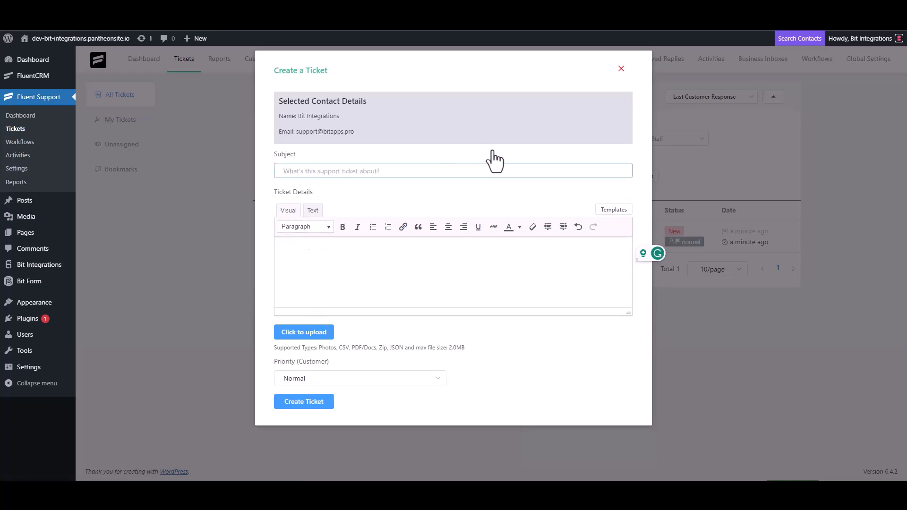
pyautogui.write('Bit Integ')
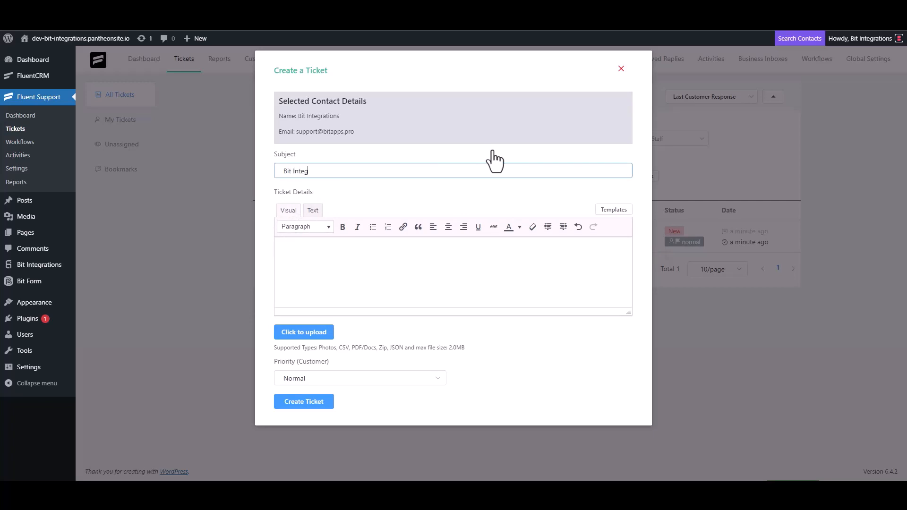
pyautogui.write('rations')
# Copy 'Bit Integrations' into the Ticket Details and create the ticket
pyautogui.tripleClick(344, 172)
pyautogui.hotkey('ctrl', 'c')
pyautogui.click(324, 248)
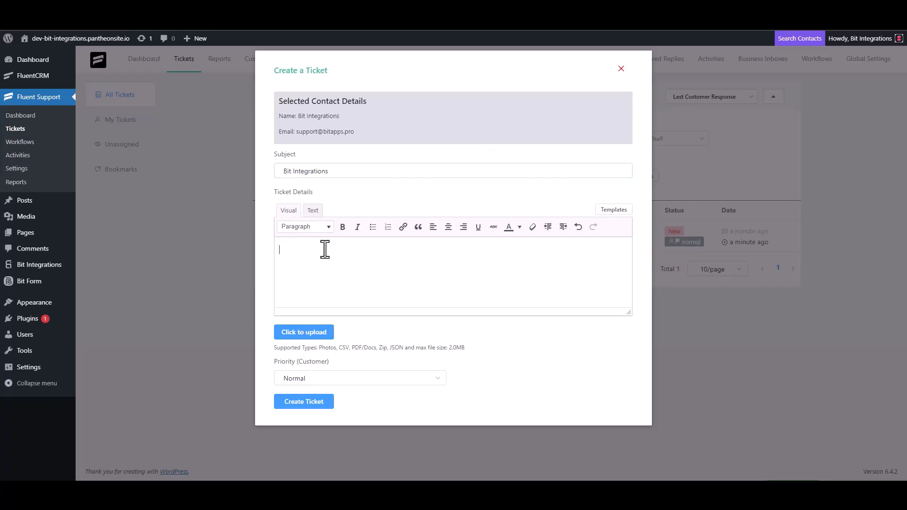
pyautogui.hotkey('ctrl', 'v')
pyautogui.click(313, 404)
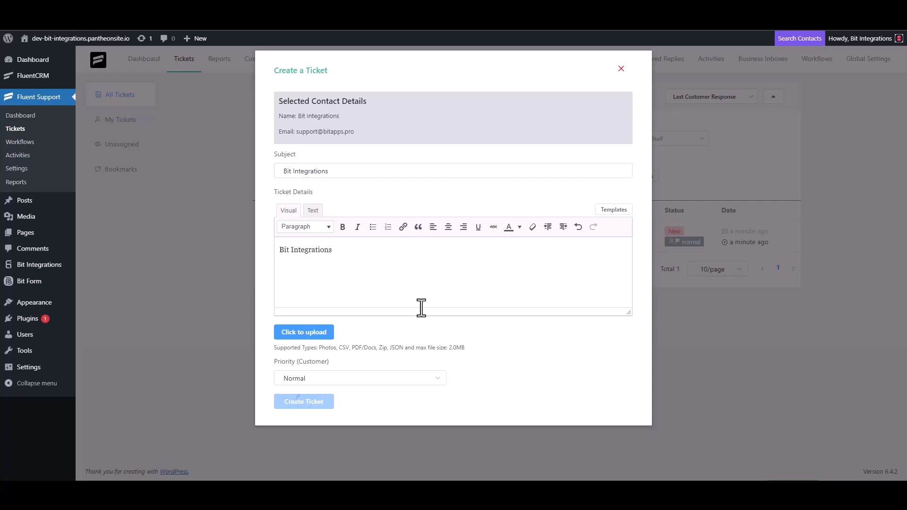